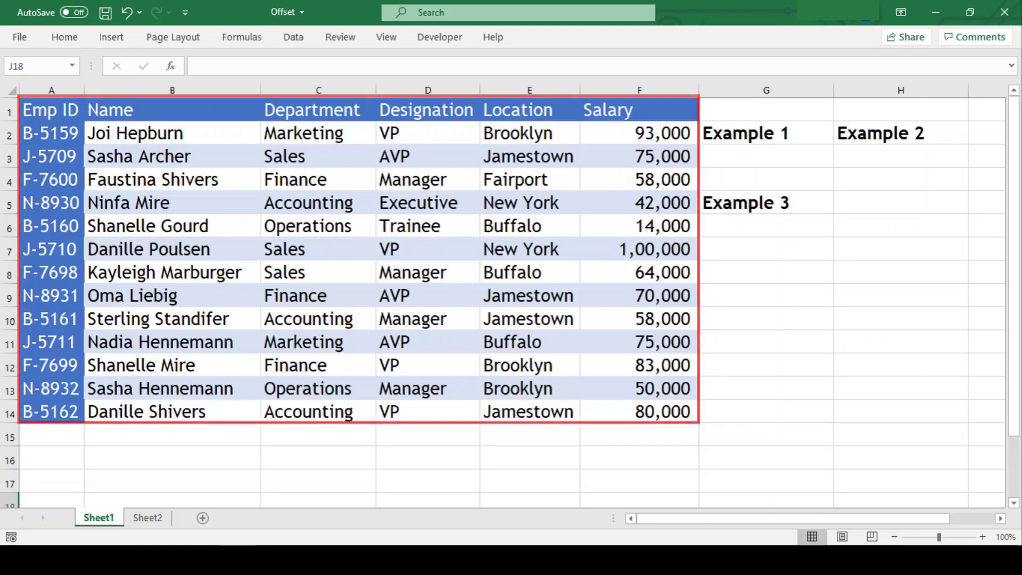
Enter =OFFSET(A1,3,2) in cell G3 under Example 1.
{"action": "left_click", "coordinate": [767, 156]}
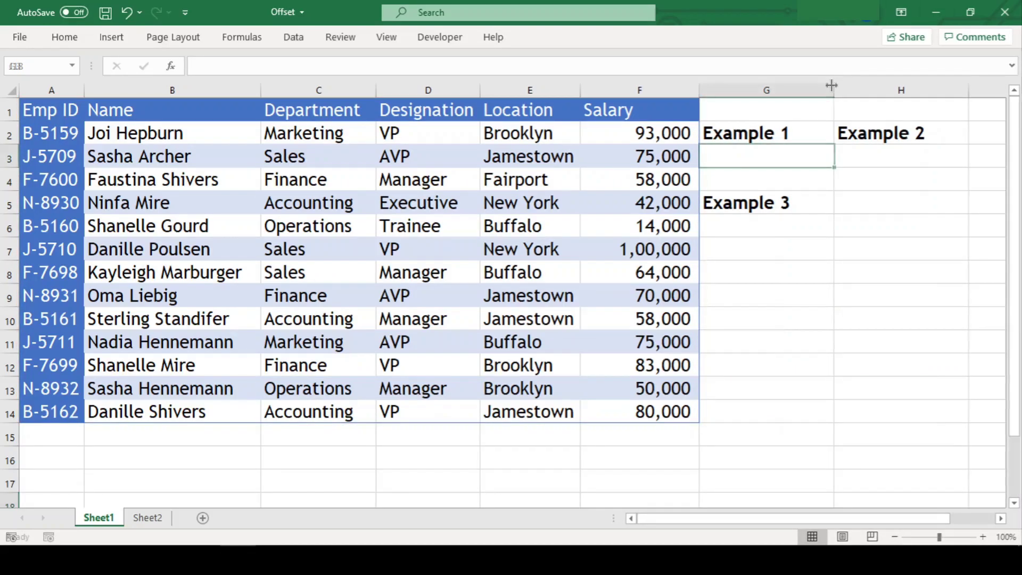
{"action": "type", "text": "="}
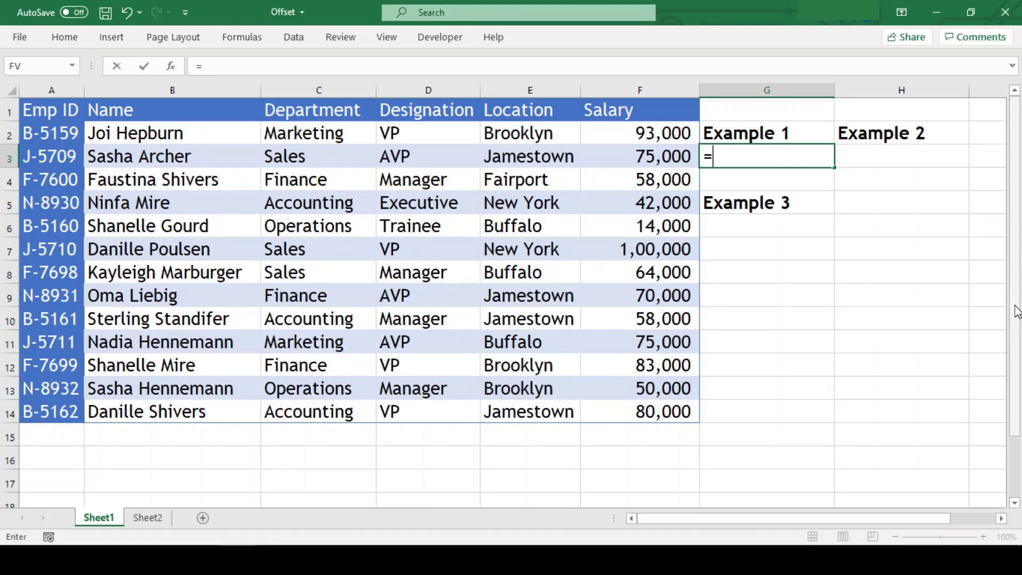
{"action": "type", "text": "off"}
{"action": "key", "text": "Tab"}
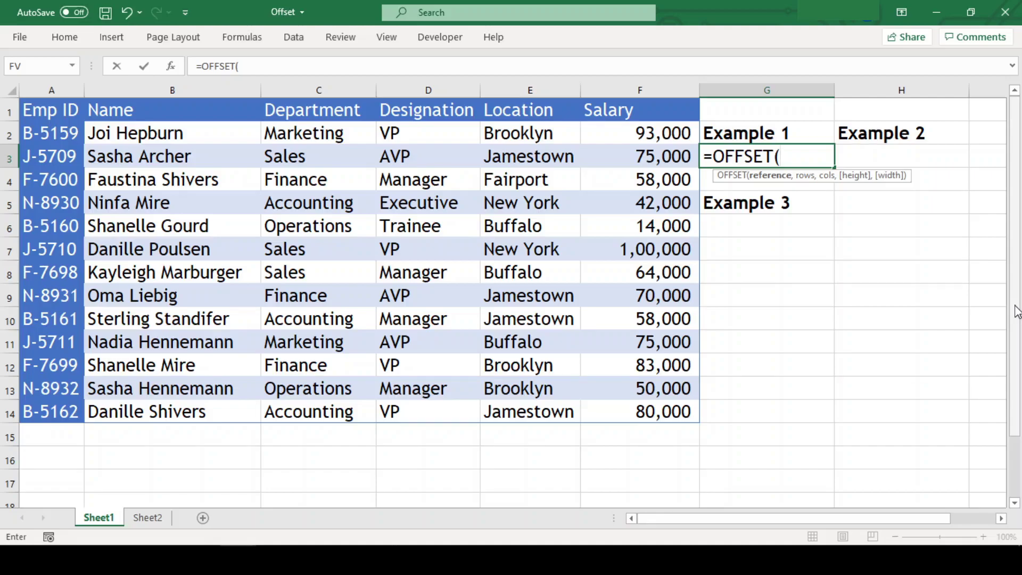
{"action": "left_click", "coordinate": [67, 109]}
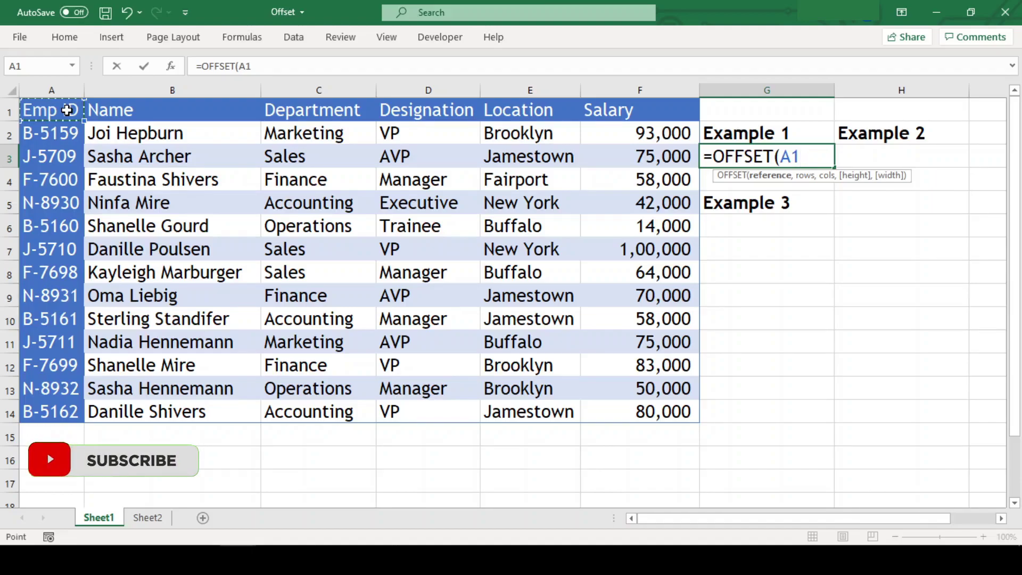
{"action": "type", "text": ","}
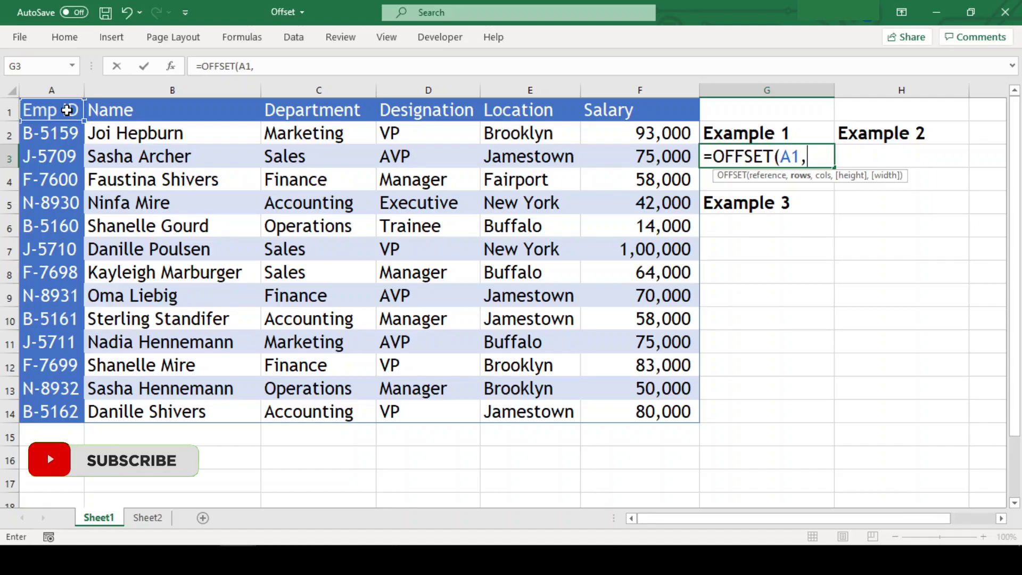
{"action": "type", "text": "3"}
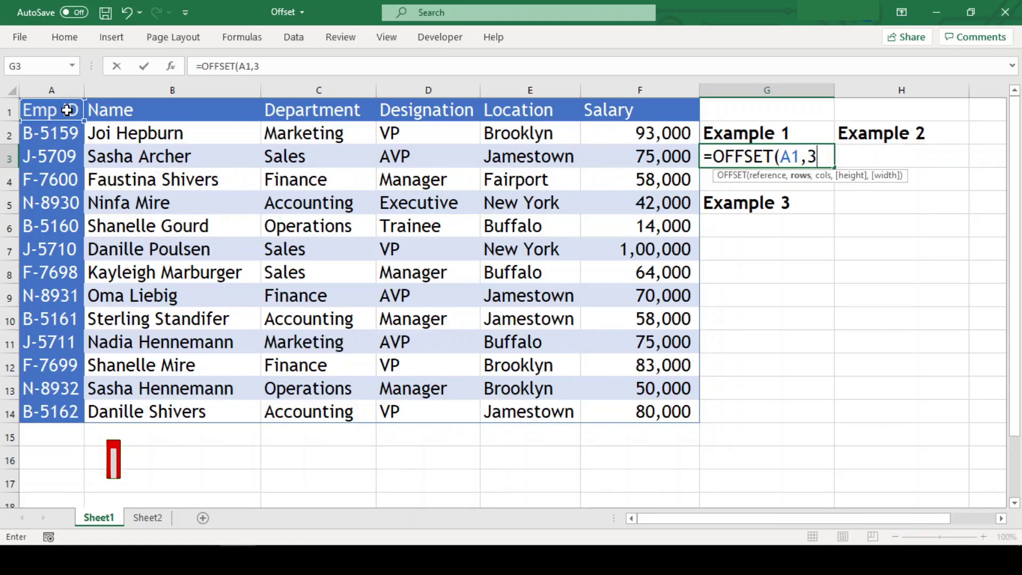
{"action": "type", "text": ",2)"}
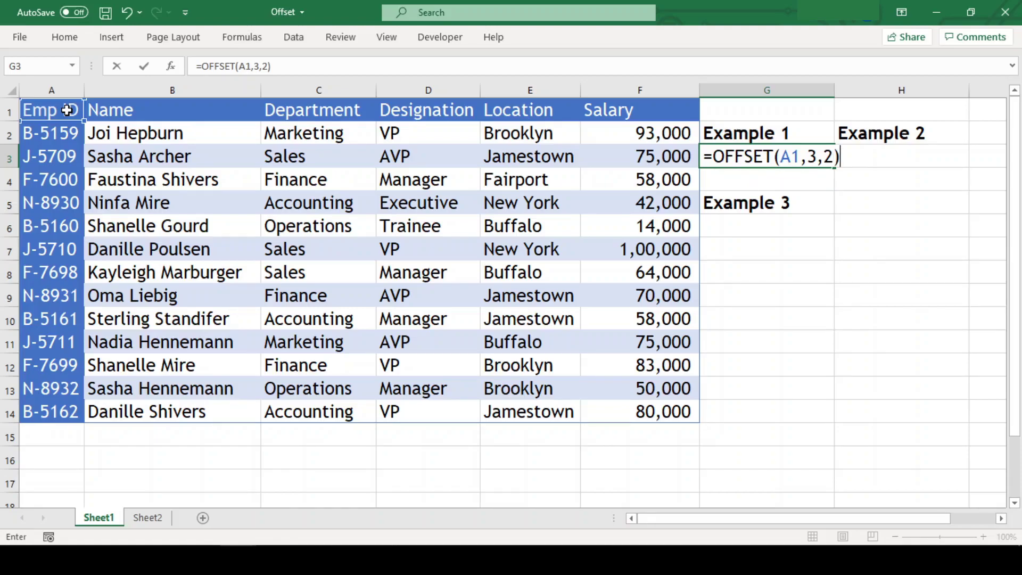
{"action": "key", "text": "Return"}
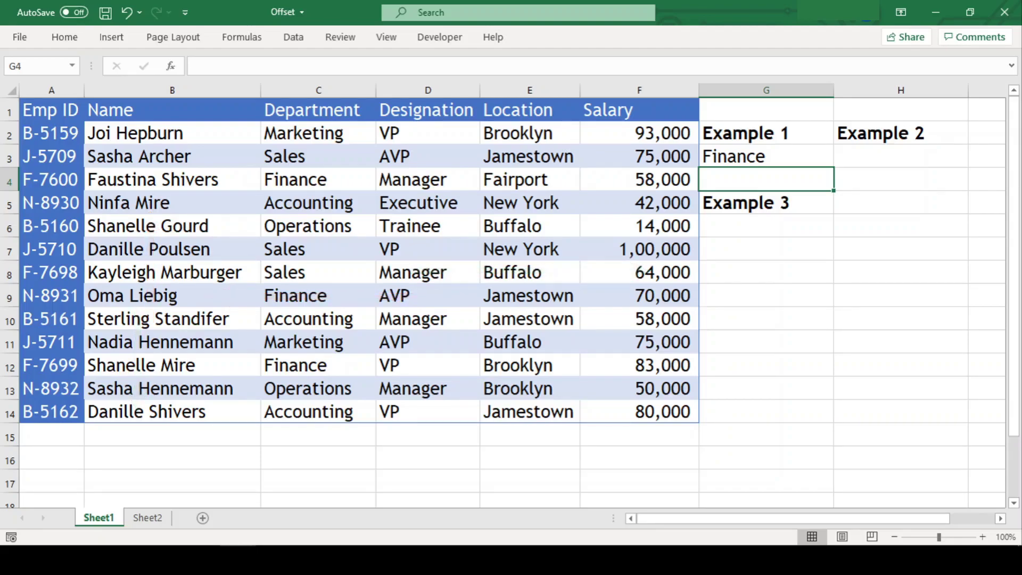
Enter =OFFSET(A1,2,-3) in cell H3 under Example 2.
{"action": "key", "text": "Up"}
{"action": "key", "text": "Right"}
{"action": "type", "text": "=o"}
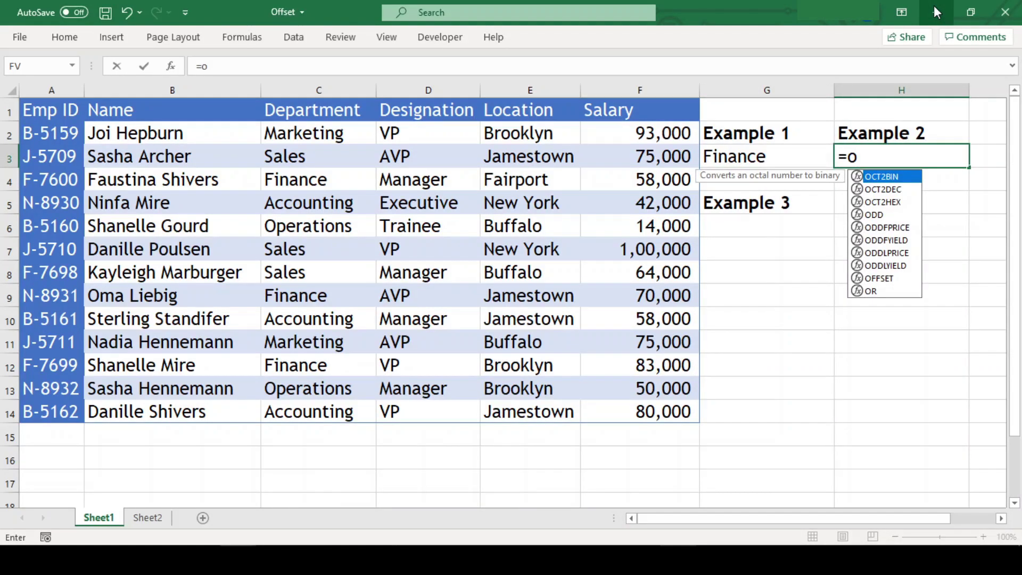
{"action": "type", "text": "ff"}
{"action": "key", "text": "Tab"}
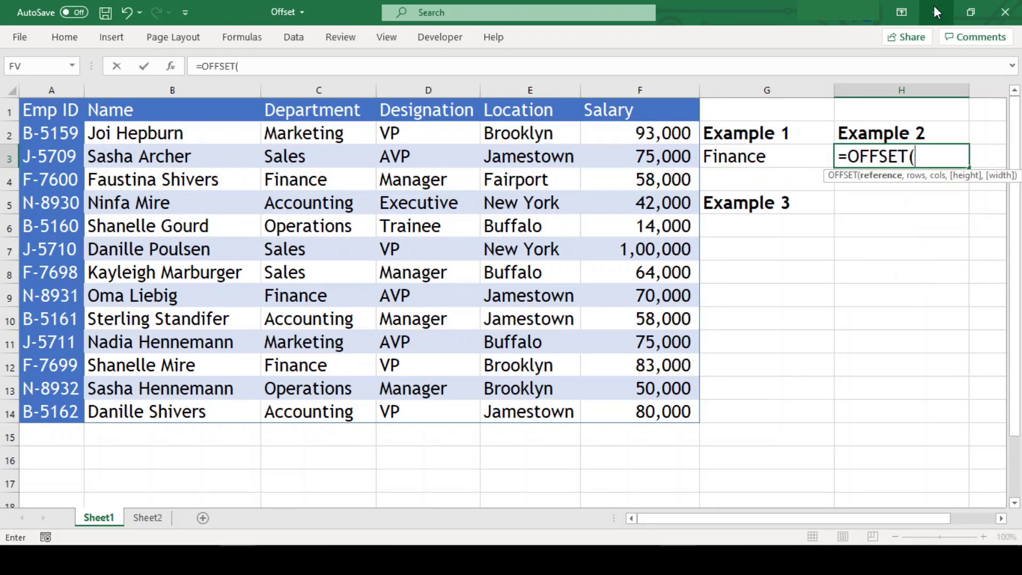
{"action": "left_click", "coordinate": [45, 113]}
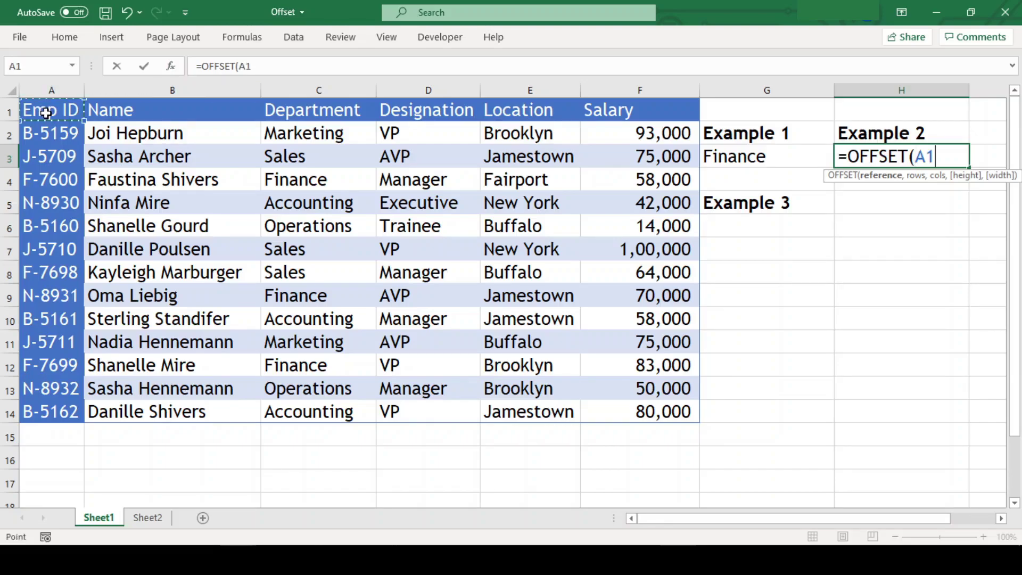
{"action": "type", "text": ",2,"}
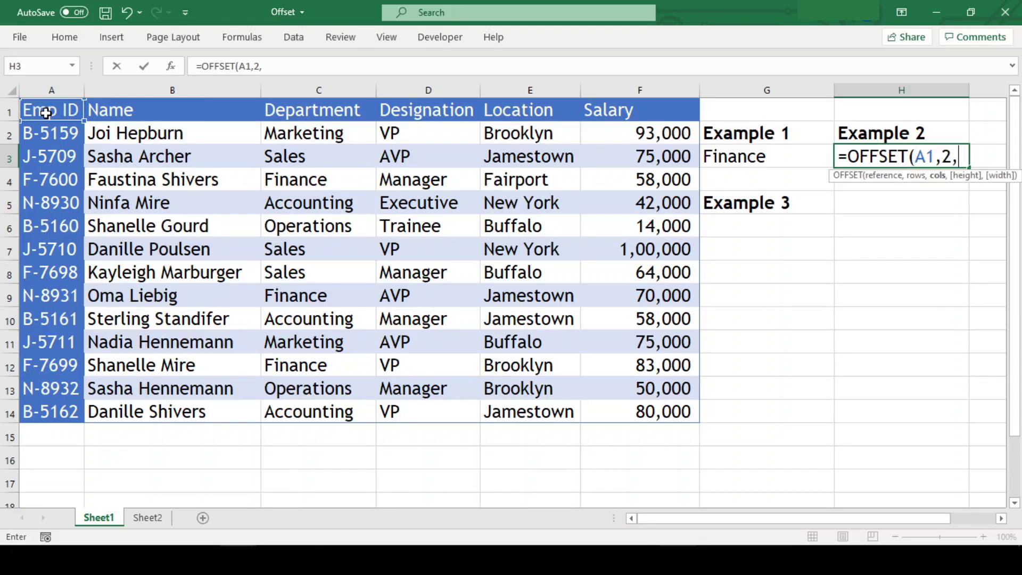
{"action": "type", "text": "-3)"}
{"action": "key", "text": "Return"}
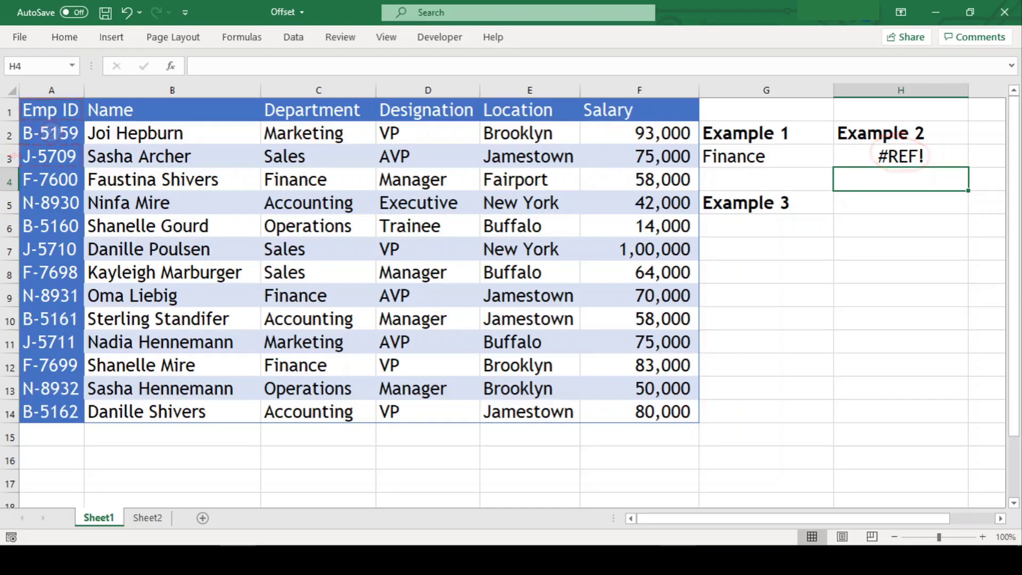
Change the starting reference of the OFFSET formula in cell H3 to D5.
{"action": "key", "text": "Up"}
{"action": "key", "text": "F2"}
{"action": "key", "text": "Left"}
{"action": "key", "text": "Left"}
{"action": "key", "text": "Left"}
{"action": "key", "text": "Left"}
{"action": "key", "text": "Left"}
{"action": "key", "text": "Left"}
{"action": "key", "text": "Left"}
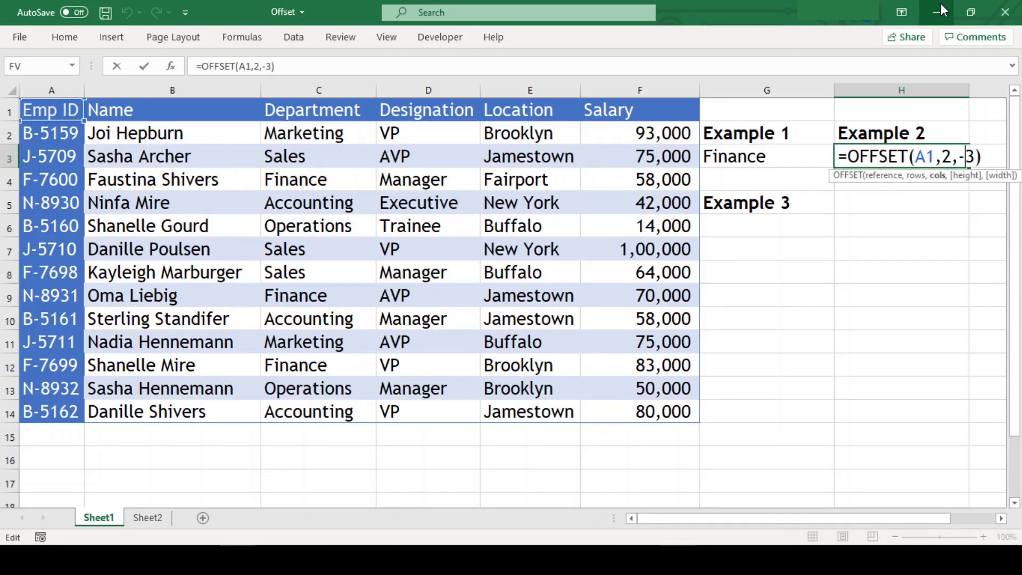
{"action": "key", "text": "shift+Right"}
{"action": "key", "text": "shift+Right"}
{"action": "type", "text": "D5"}
{"action": "key", "text": "Return"}
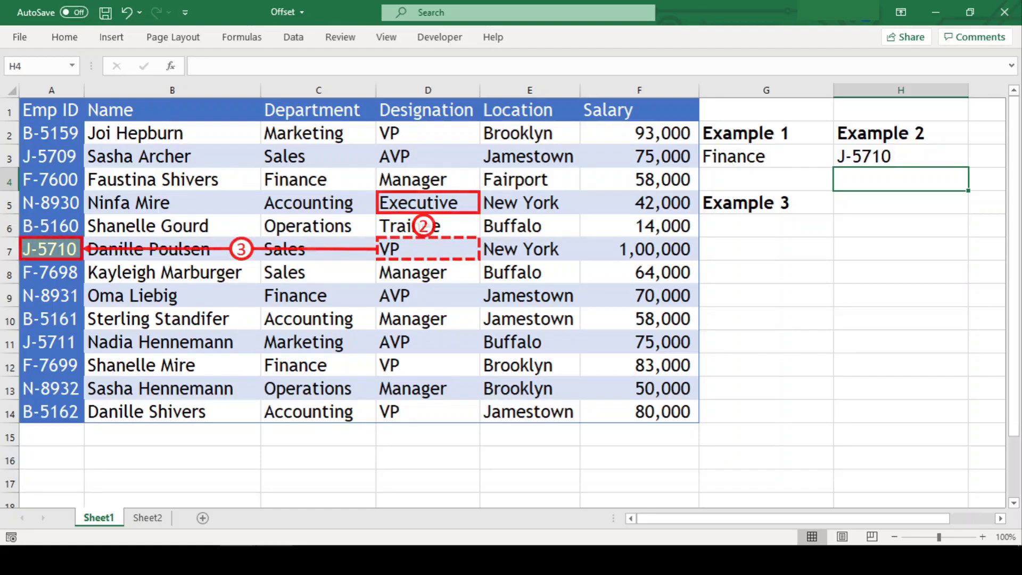
Enter =OFFSET(A1,3,4,2,2) in cell G6 under Example 3 to return a two-by-two range.
{"action": "key", "text": "Down"}
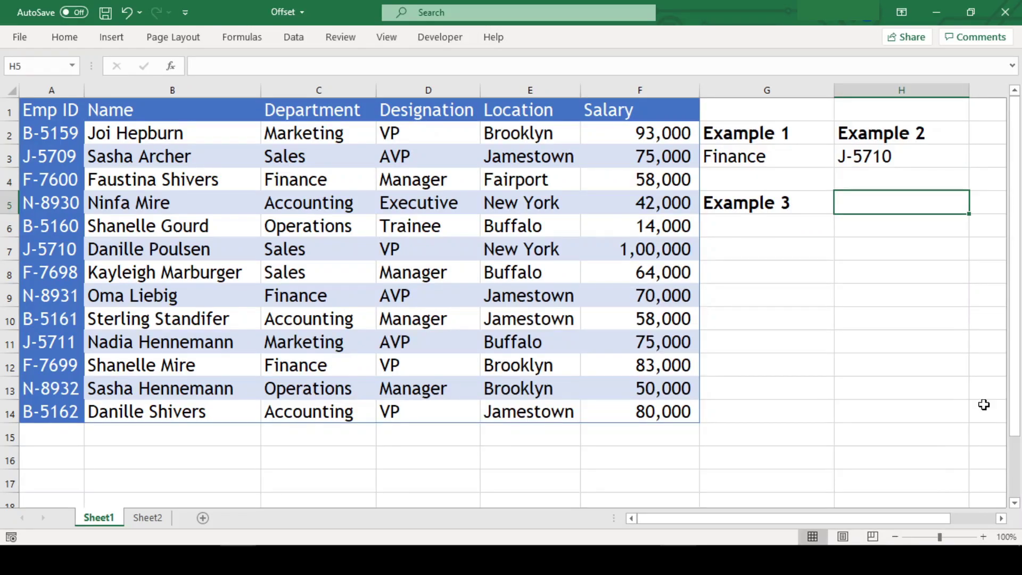
{"action": "key", "text": "Down"}
{"action": "key", "text": "Left"}
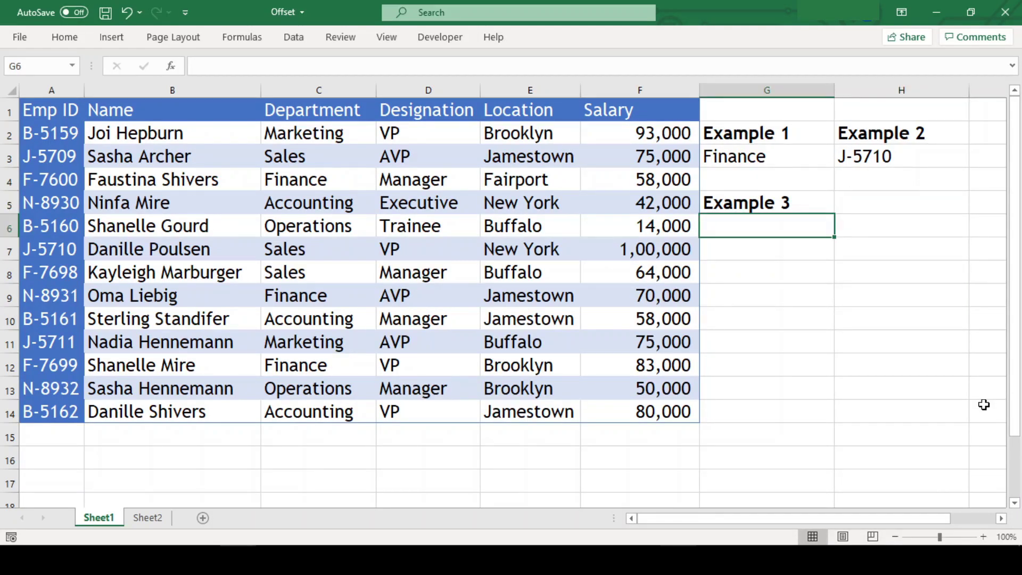
{"action": "type", "text": "=of"}
{"action": "key", "text": "Tab"}
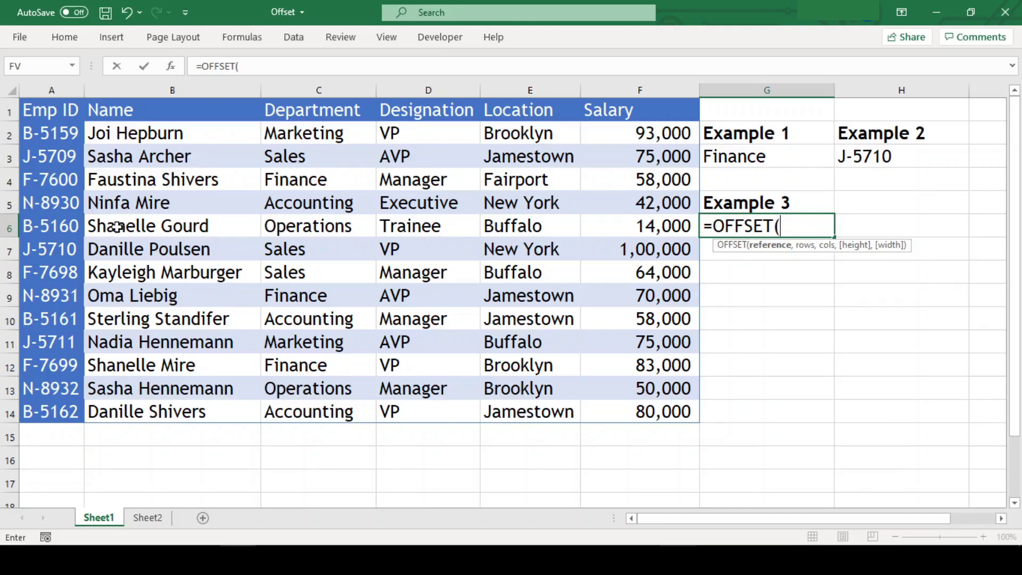
{"action": "left_click", "coordinate": [60, 112]}
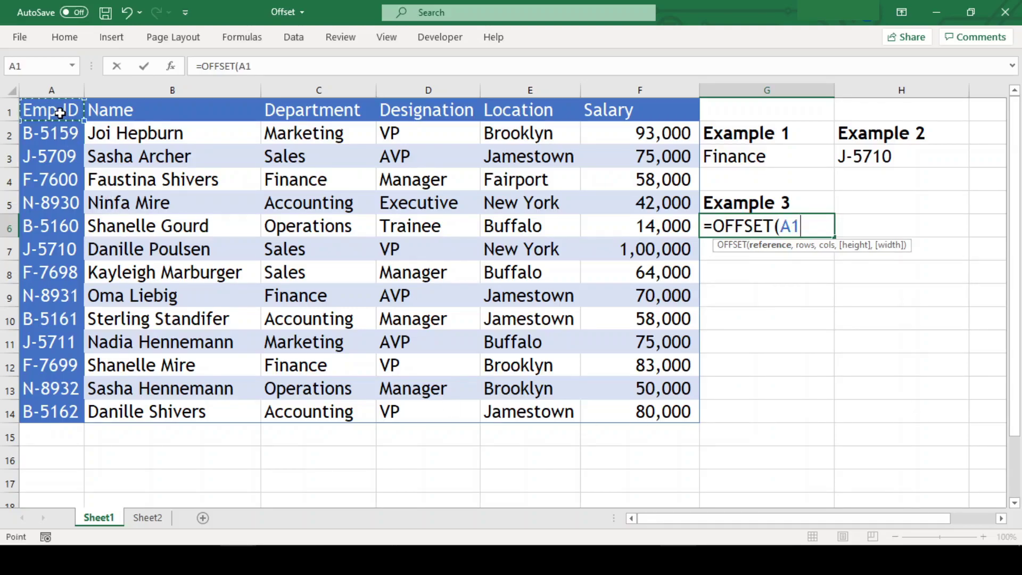
{"action": "type", "text": ","}
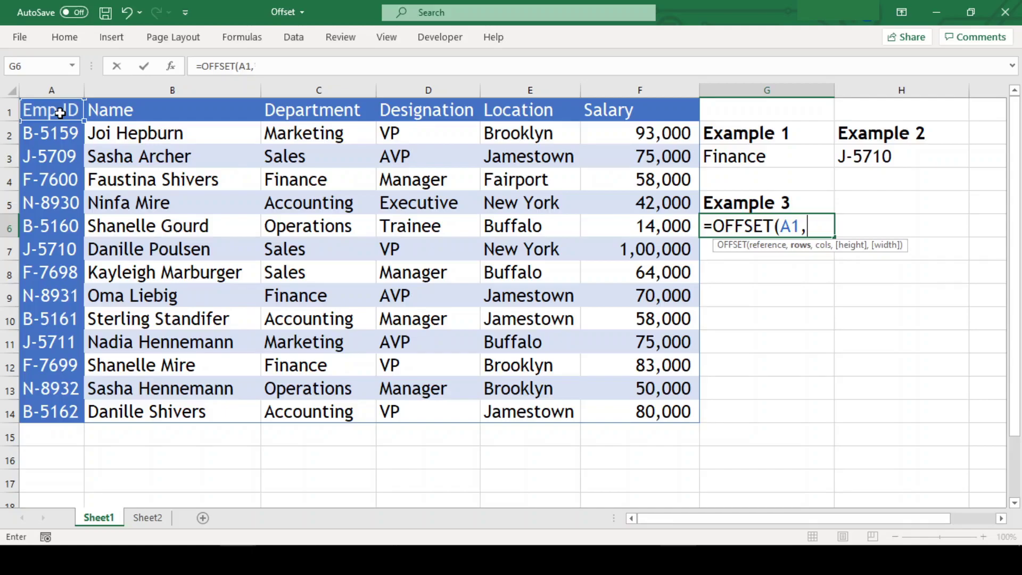
{"action": "type", "text": "3,4,2"}
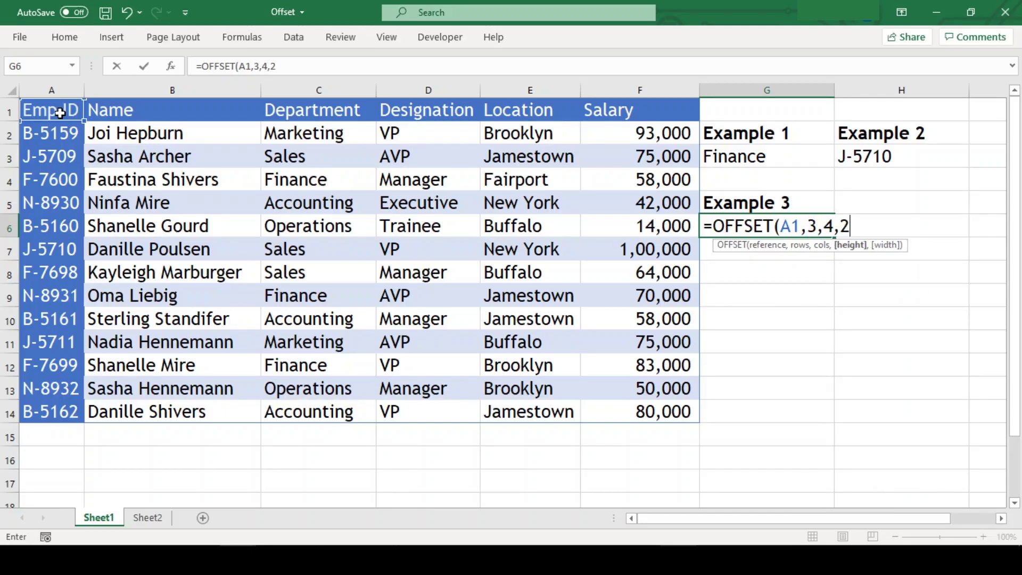
{"action": "type", "text": ",2)"}
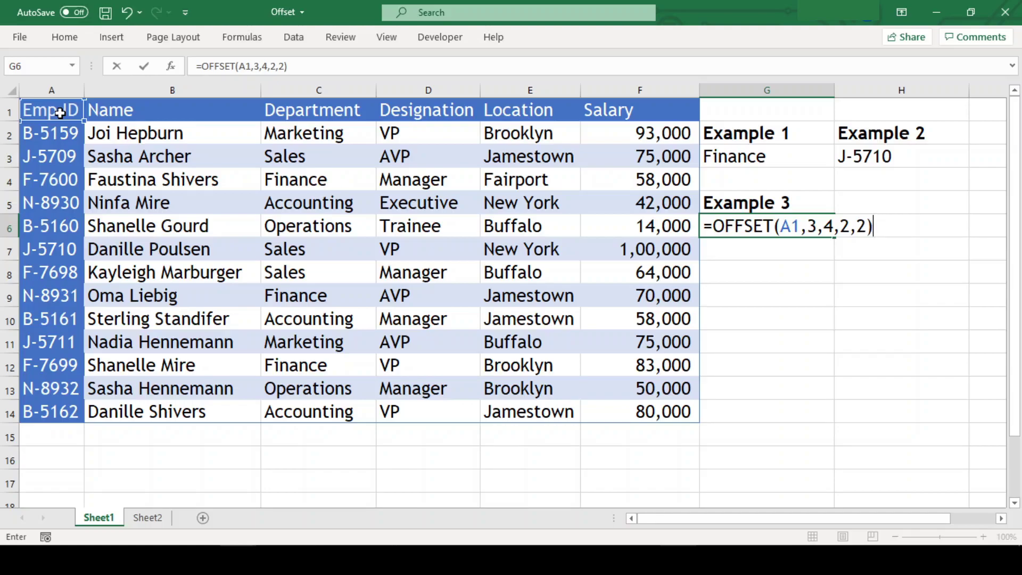
{"action": "key", "text": "Return"}
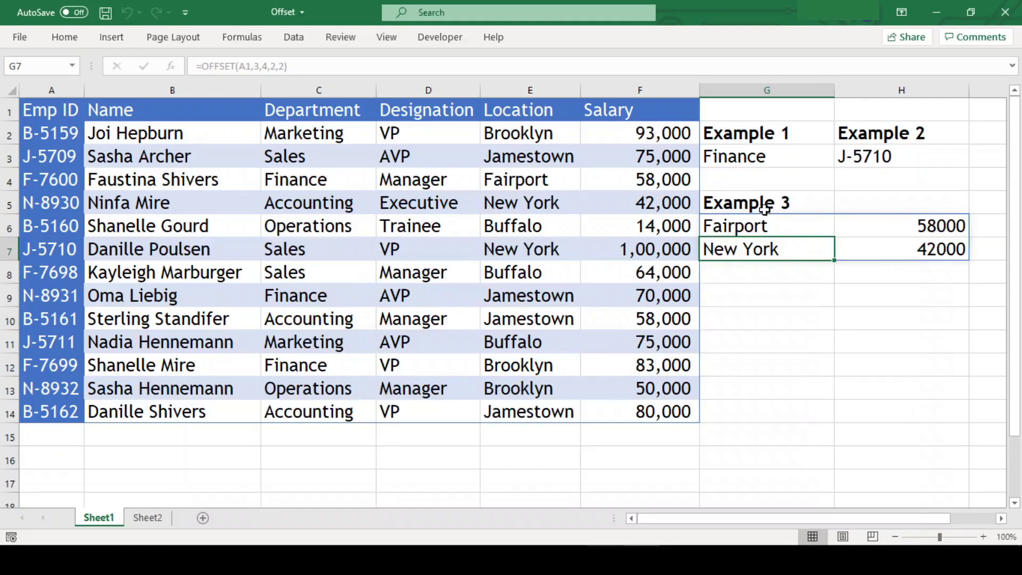
Edit the OFFSET formula in cell G6 to use 5 for columns, 5 for height and 1 for width.
{"action": "key", "text": "Up"}
{"action": "key", "text": "F2"}
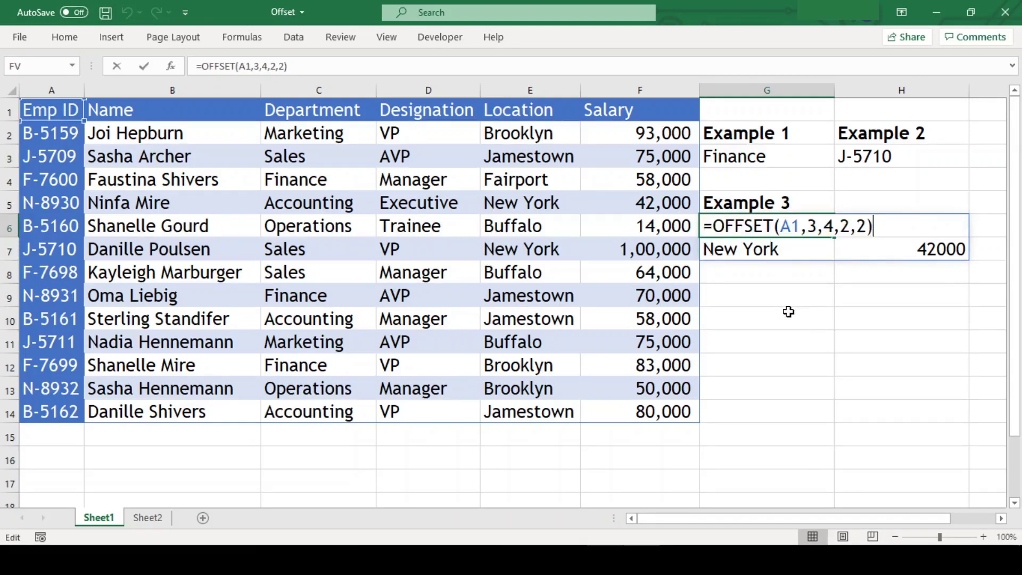
{"action": "left_click", "coordinate": [829, 227]}
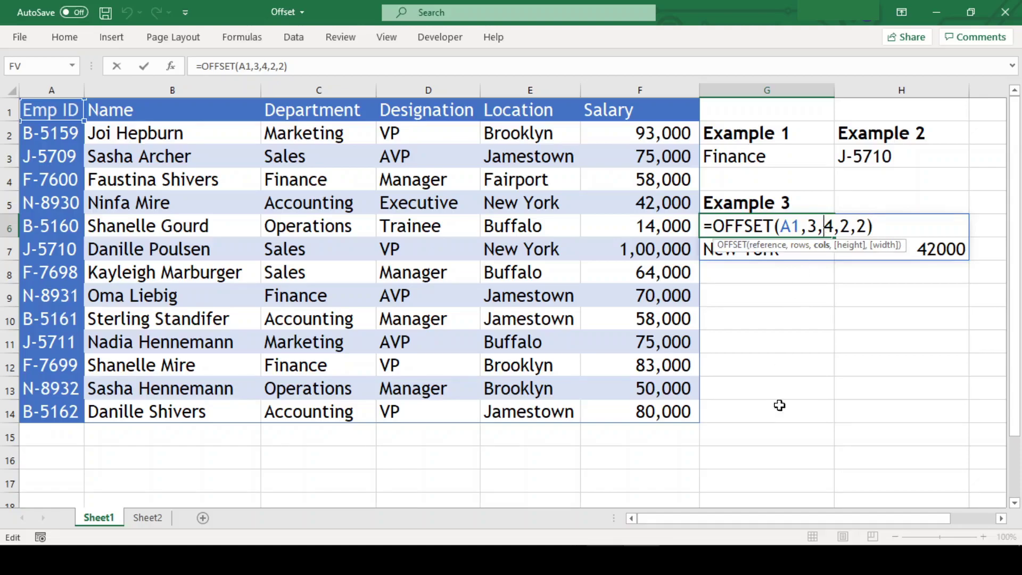
{"action": "key", "text": "shift+Right"}
{"action": "type", "text": "5"}
{"action": "key", "text": "Right"}
{"action": "key", "text": "shift+Right"}
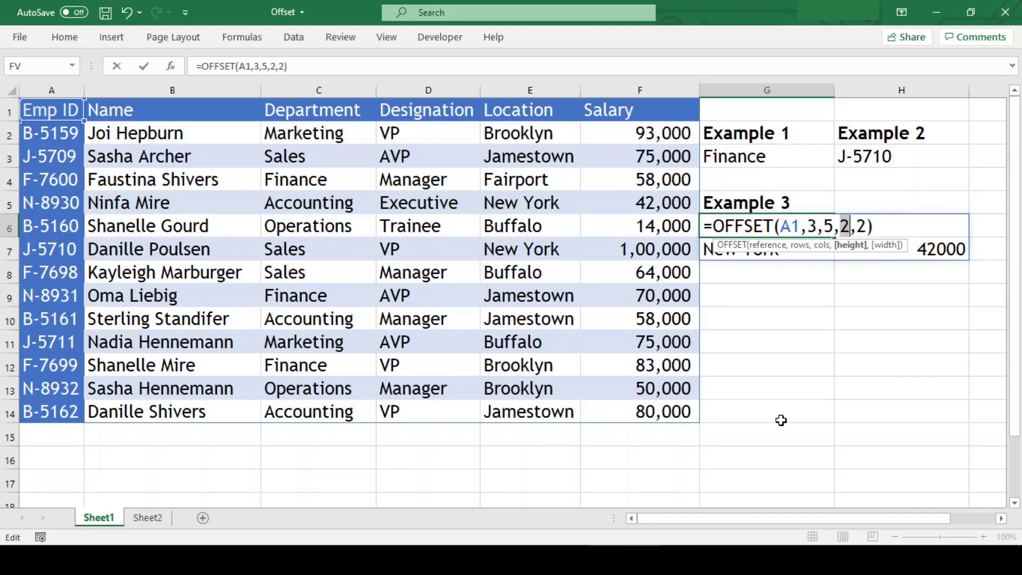
{"action": "type", "text": "5"}
{"action": "key", "text": "Right"}
{"action": "key", "text": "shift+Right"}
{"action": "type", "text": "1"}
{"action": "key", "text": "Return"}
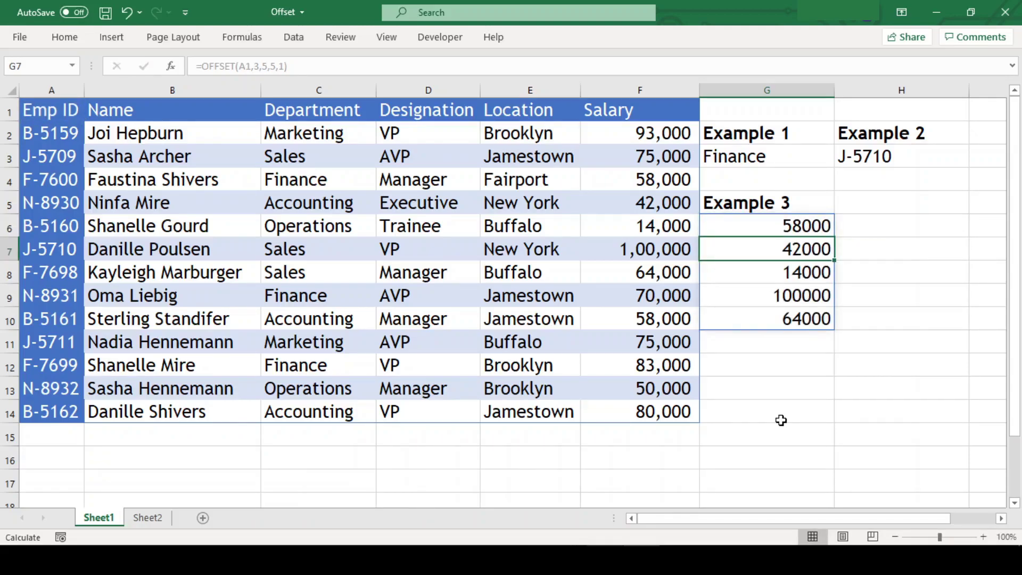
Wrap the OFFSET formula in cell G6 in a SUM function to total the returned salaries.
{"action": "key", "text": "Up"}
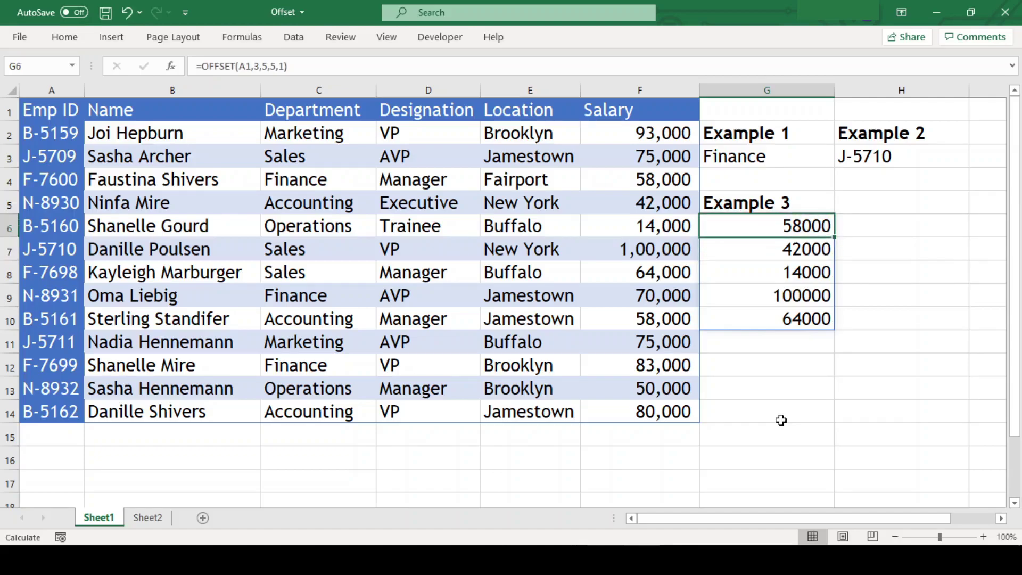
{"action": "key", "text": "F2"}
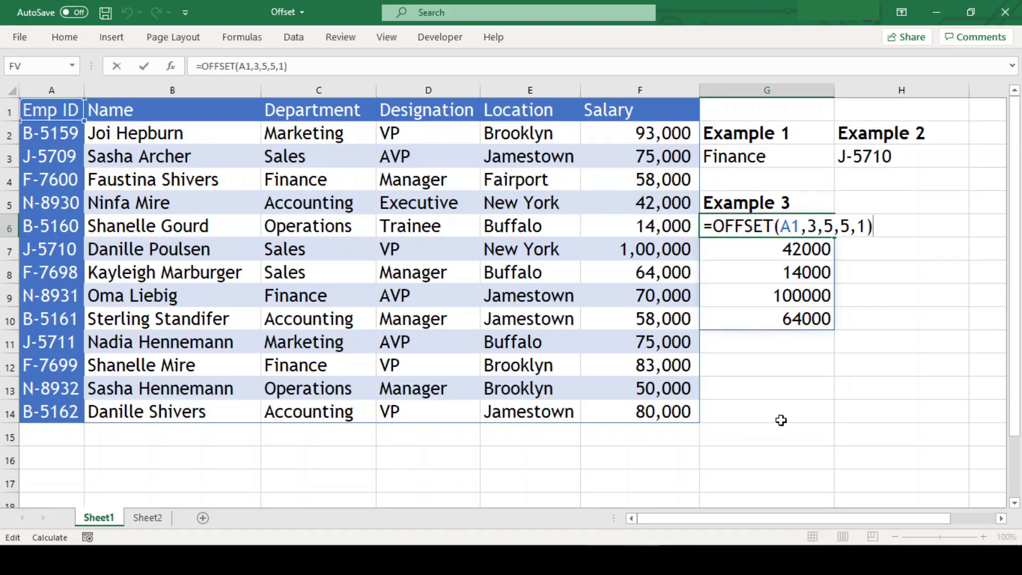
{"action": "left_click", "coordinate": [713, 232]}
{"action": "type", "text": "sum("}
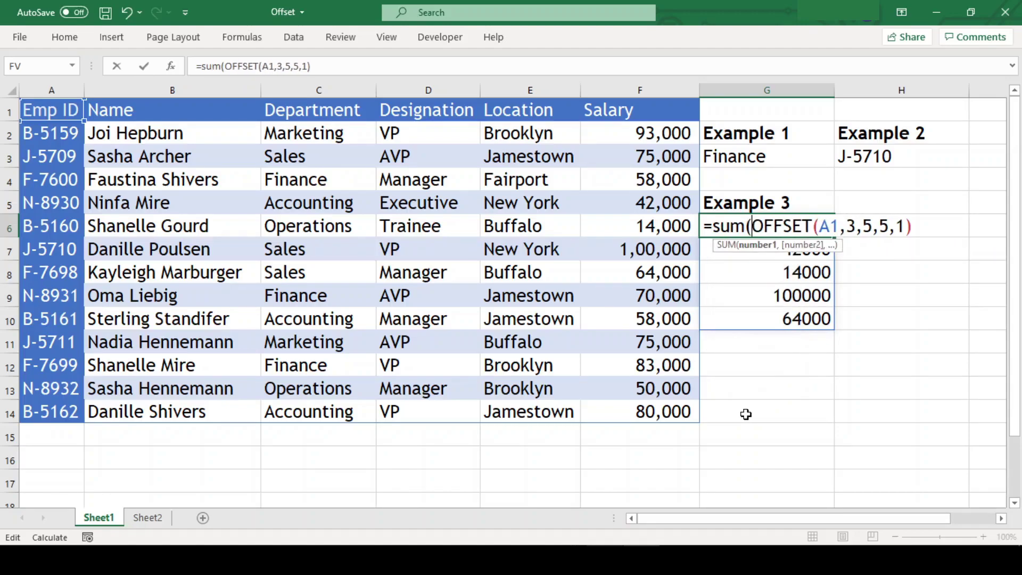
{"action": "key", "text": "Right"}
{"action": "key", "text": "Right"}
{"action": "key", "text": "Right"}
{"action": "key", "text": "Right"}
{"action": "key", "text": "Right"}
{"action": "key", "text": "Right"}
{"action": "key", "text": "Right"}
{"action": "key", "text": "Right"}
{"action": "key", "text": "Right"}
{"action": "key", "text": "Right"}
{"action": "key", "text": "Right"}
{"action": "key", "text": "Right"}
{"action": "key", "text": "Right"}
{"action": "key", "text": "Right"}
{"action": "key", "text": "Right"}
{"action": "key", "text": "Right"}
{"action": "key", "text": "Right"}
{"action": "key", "text": "Right"}
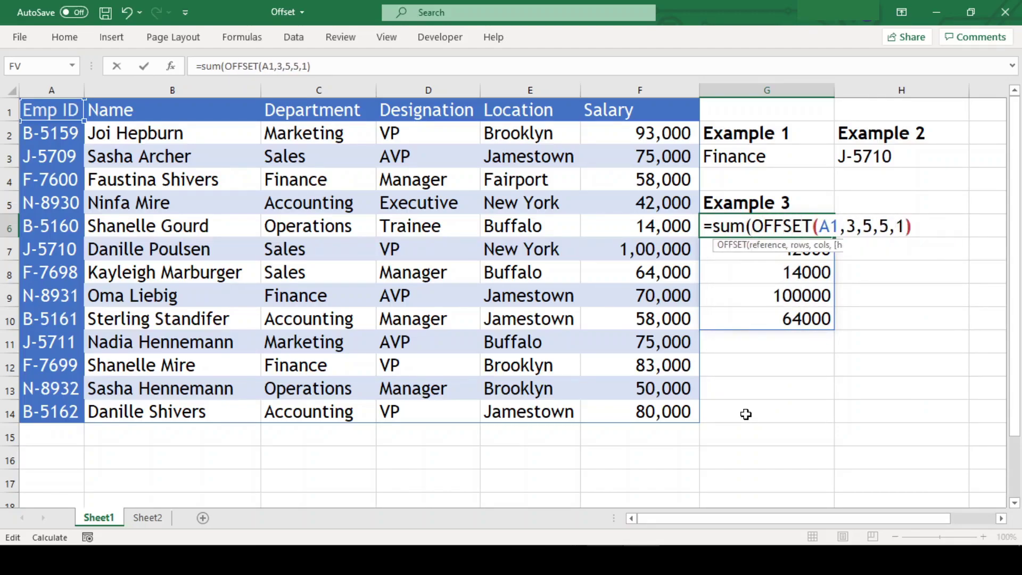
{"action": "type", "text": ")"}
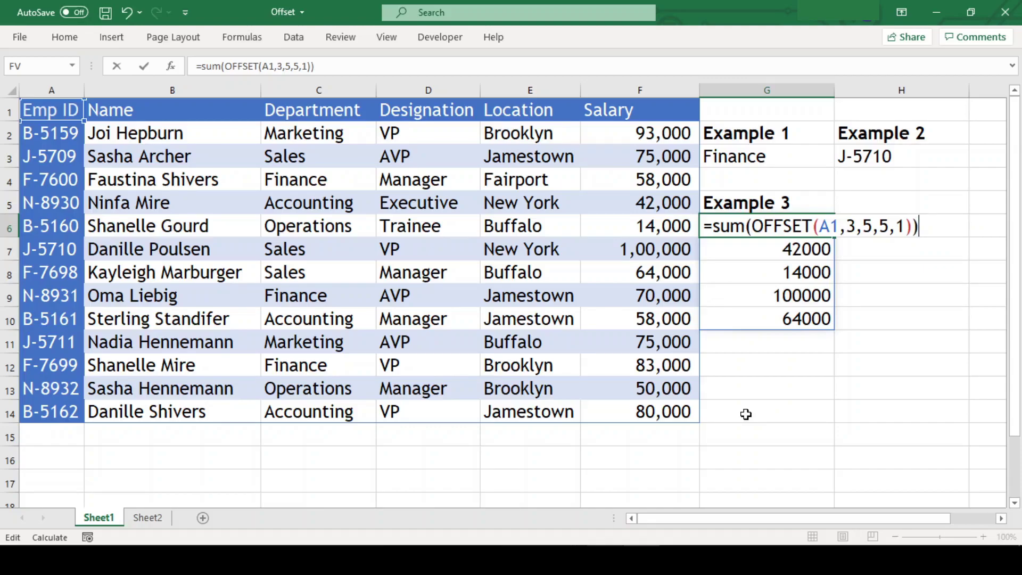
{"action": "key", "text": "Return"}
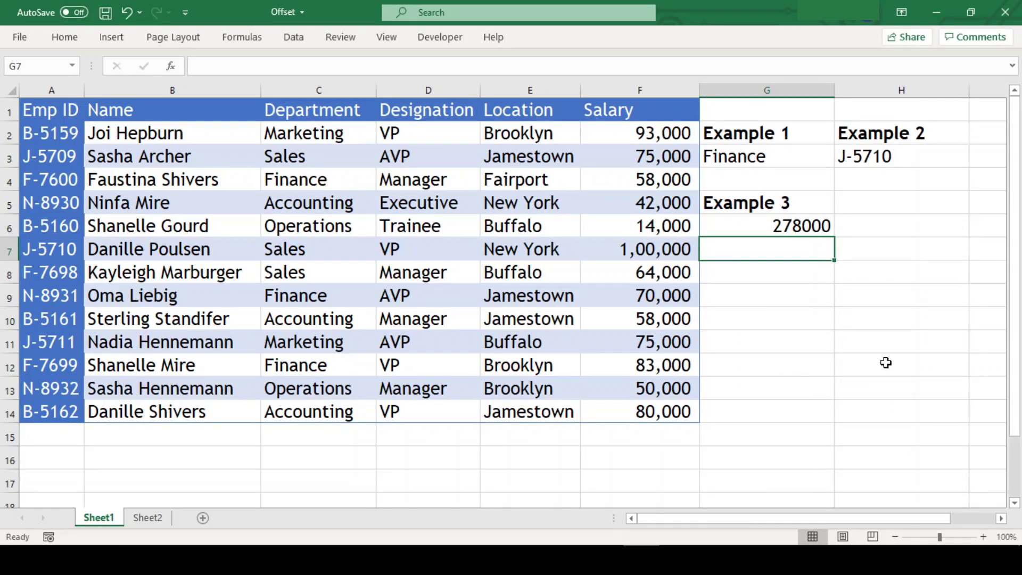
On Sheet2, enter =OFFSET(A1,4,1,6,1) in cell D3 to return six months of sales.
{"action": "left_click", "coordinate": [148, 517]}
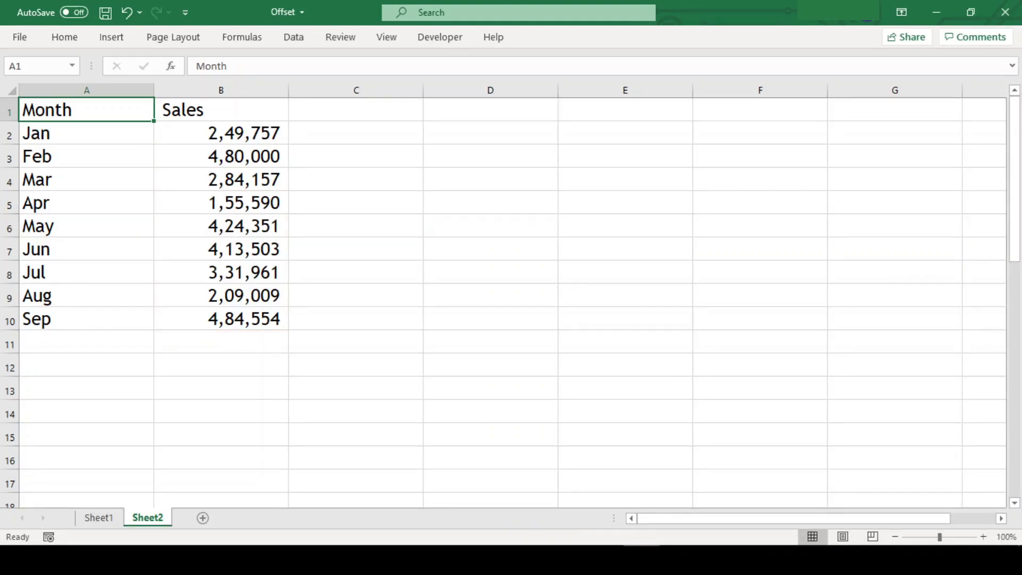
{"action": "key", "text": "Down"}
{"action": "key", "text": "Down"}
{"action": "key", "text": "Right"}
{"action": "key", "text": "Right"}
{"action": "key", "text": "Right"}
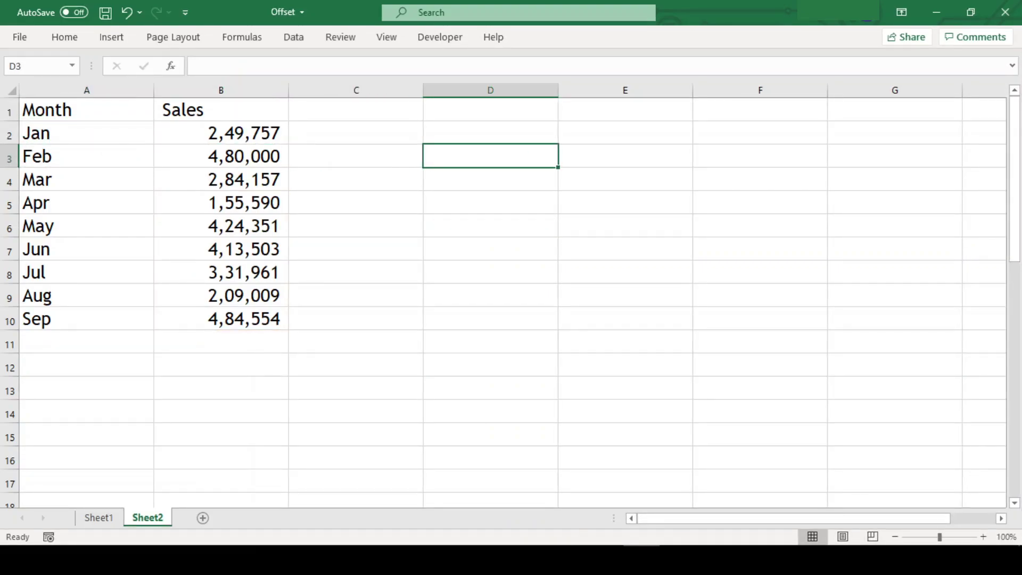
{"action": "type", "text": "=off"}
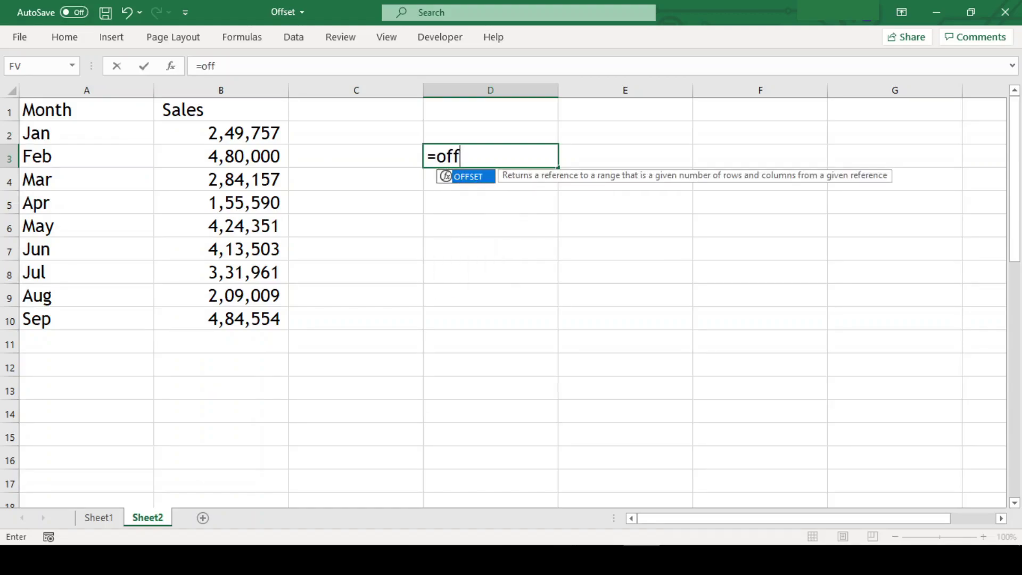
{"action": "key", "text": "Tab"}
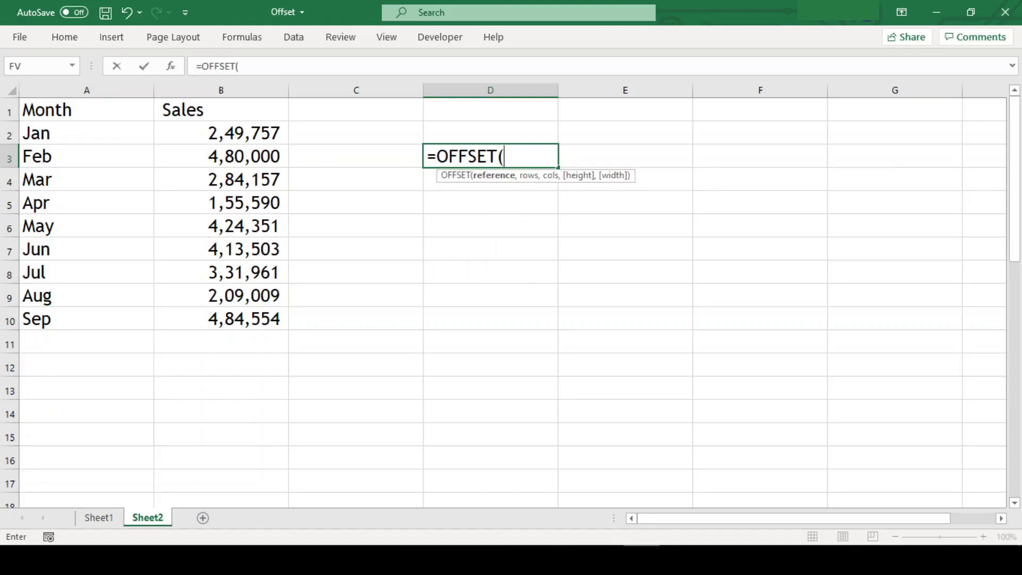
{"action": "left_click", "coordinate": [128, 114]}
{"action": "type", "text": ","}
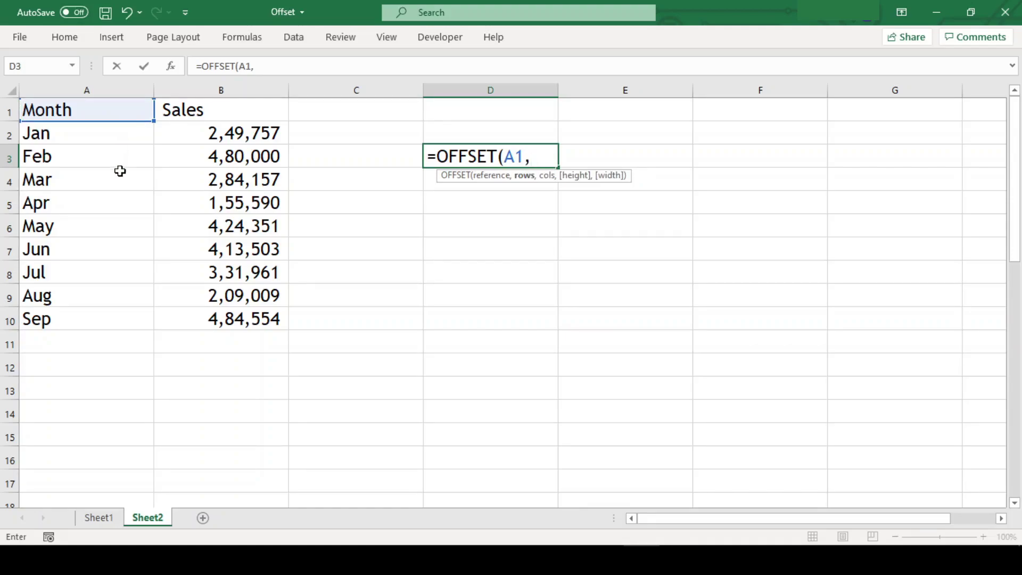
{"action": "type", "text": "4,"}
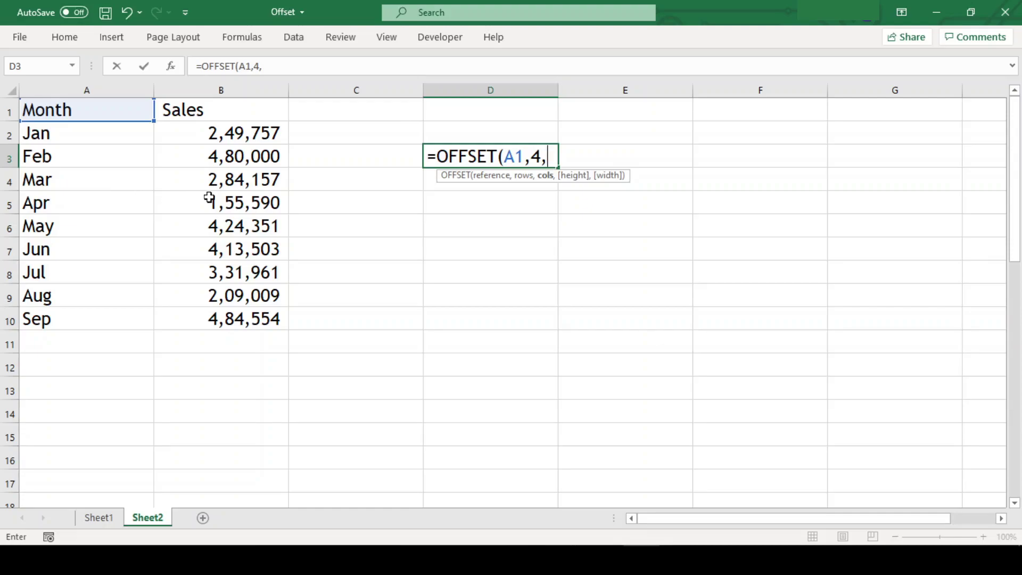
{"action": "type", "text": "1,"}
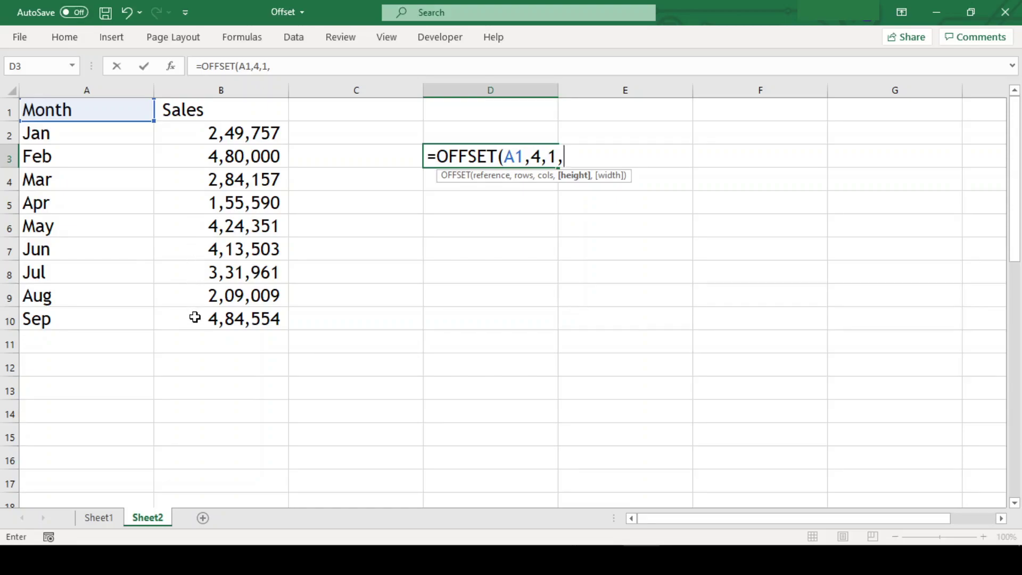
{"action": "type", "text": "6,"}
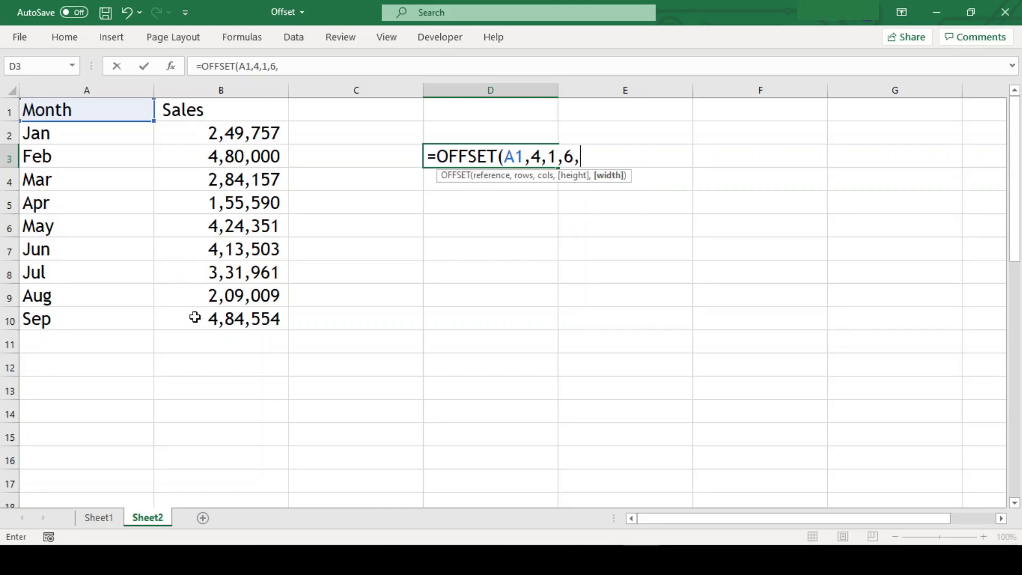
{"action": "type", "text": "1)"}
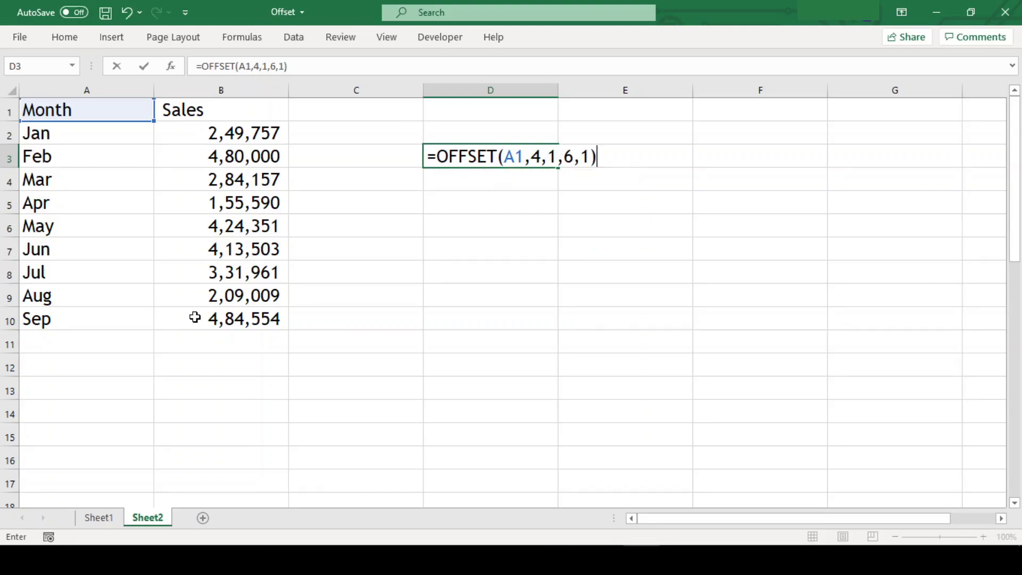
{"action": "key", "text": "Return"}
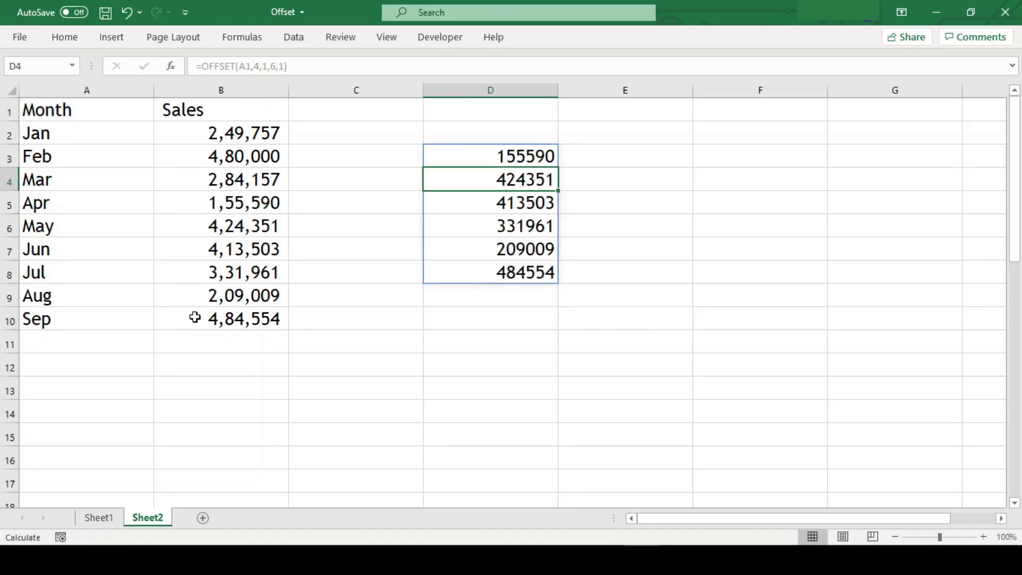
Wrap the OFFSET formula in cell D3 in an AVERAGE function to average the returned sales.
{"action": "key", "text": "Up"}
{"action": "key", "text": "F2"}
{"action": "left_click", "coordinate": [435, 160]}
{"action": "type", "text": "averaOFFSET(A1,4,1,6,1"}
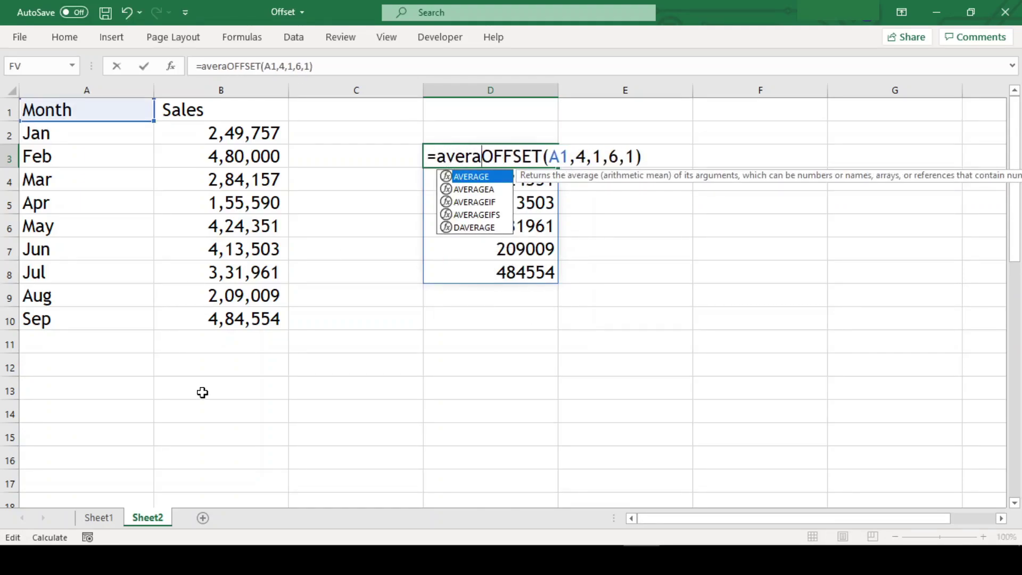
{"action": "key", "text": "Tab"}
{"action": "key", "text": "End"}
{"action": "type", "text": ")"}
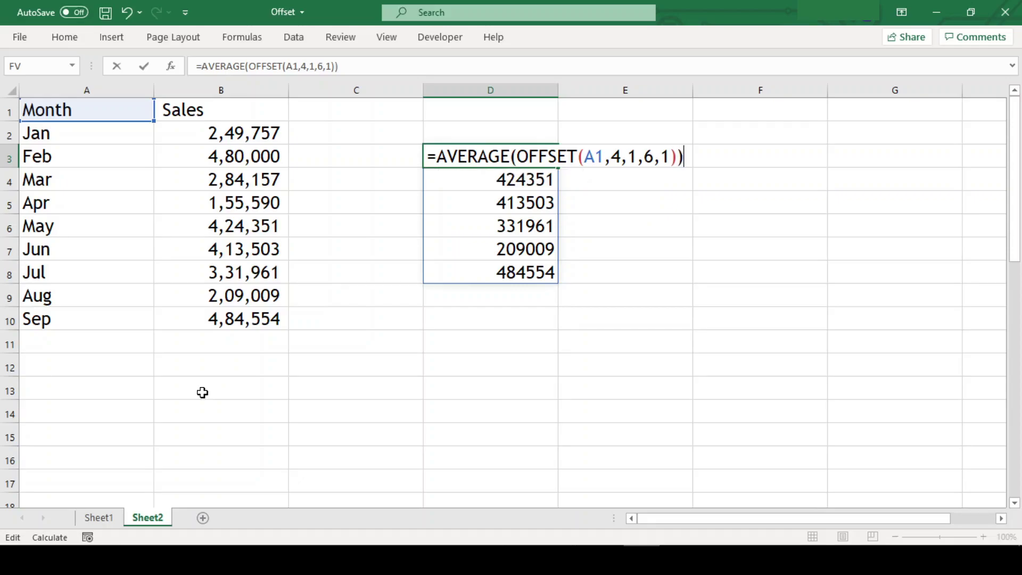
{"action": "key", "text": "Return"}
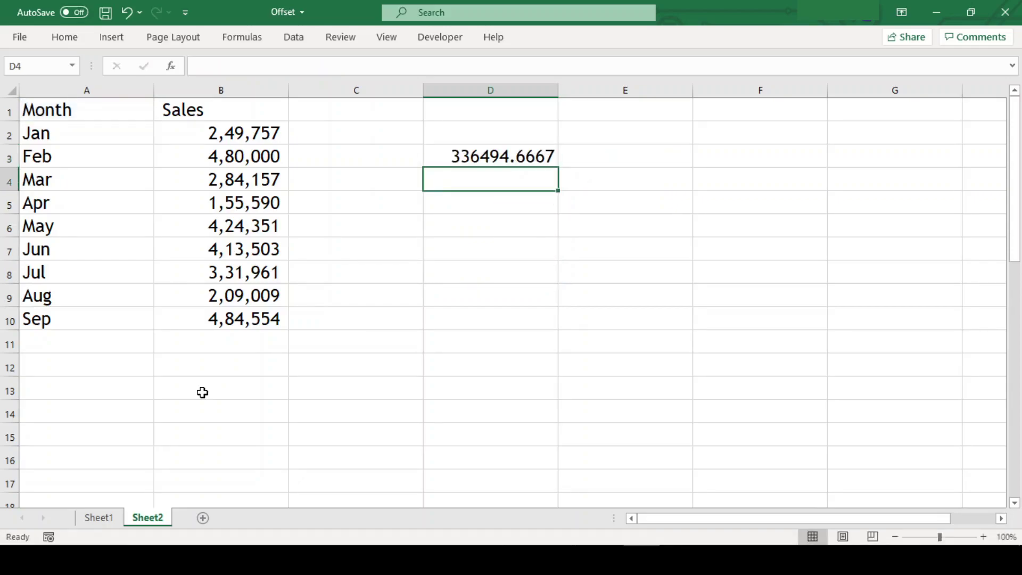
Add an October row below September with Oct in A11 and sales of 289389 in B11.
{"action": "left_click", "coordinate": [65, 344]}
{"action": "type", "text": "Oct"}
{"action": "key", "text": "Return"}
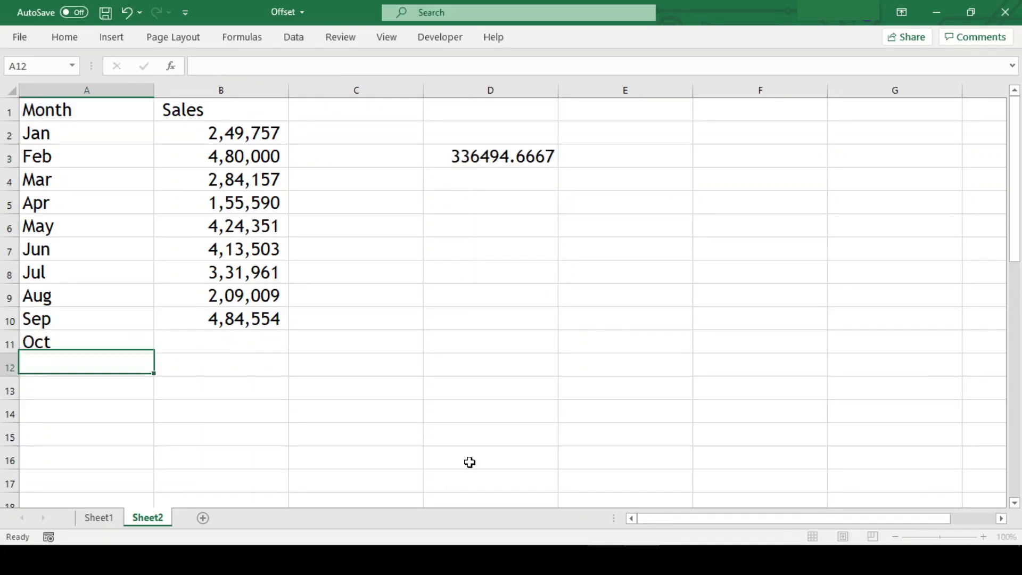
{"action": "key", "text": "Up"}
{"action": "key", "text": "Right"}
{"action": "type", "text": "289389"}
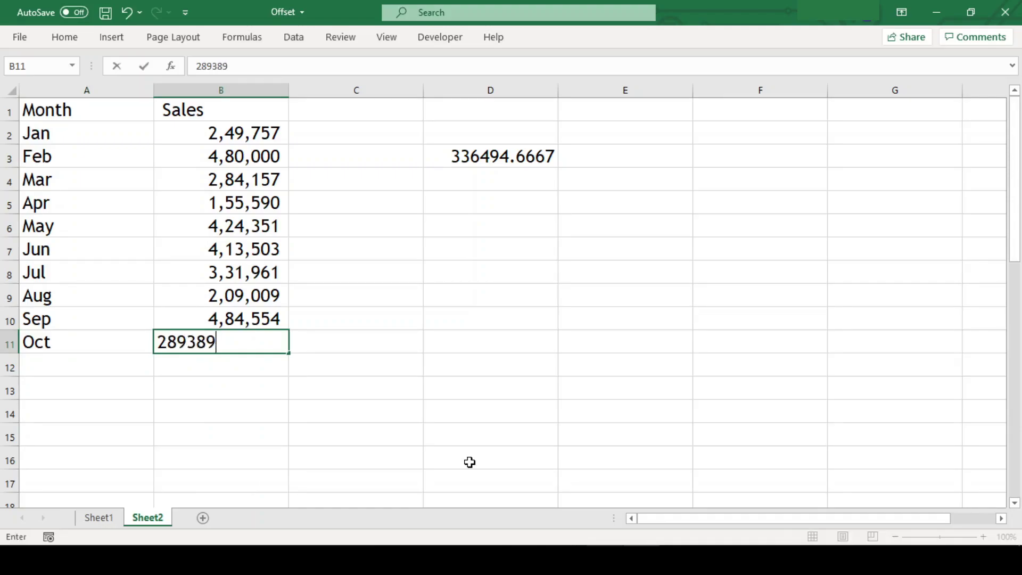
{"action": "key", "text": "Return"}
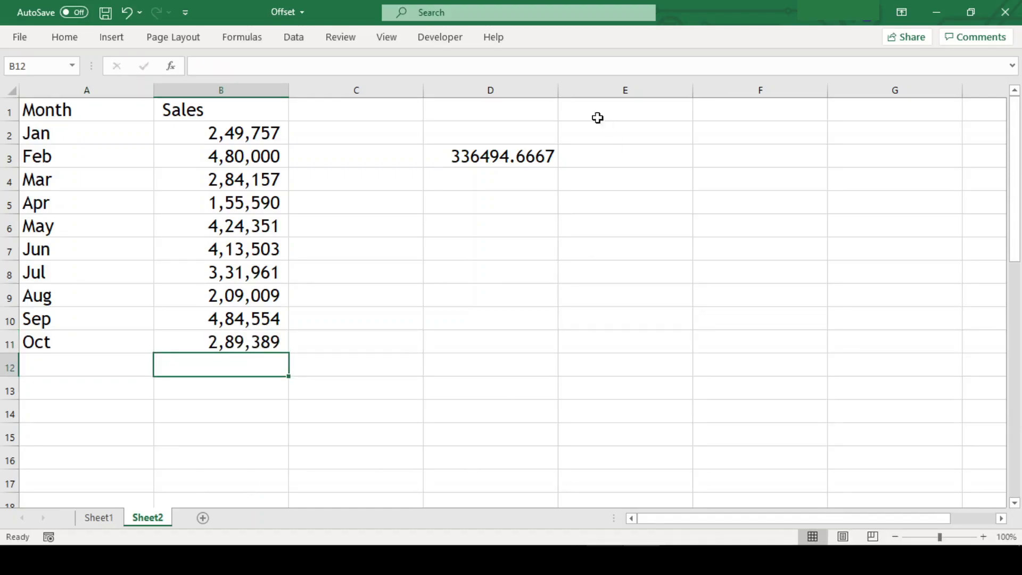
Examine the arguments of the AVERAGE and OFFSET formula in cell D3.
{"action": "key", "text": "Up"}
{"action": "key", "text": "Up"}
{"action": "key", "text": "Up"}
{"action": "key", "text": "Up"}
{"action": "key", "text": "Up"}
{"action": "key", "text": "Up"}
{"action": "key", "text": "Up"}
{"action": "key", "text": "Up"}
{"action": "key", "text": "Up"}
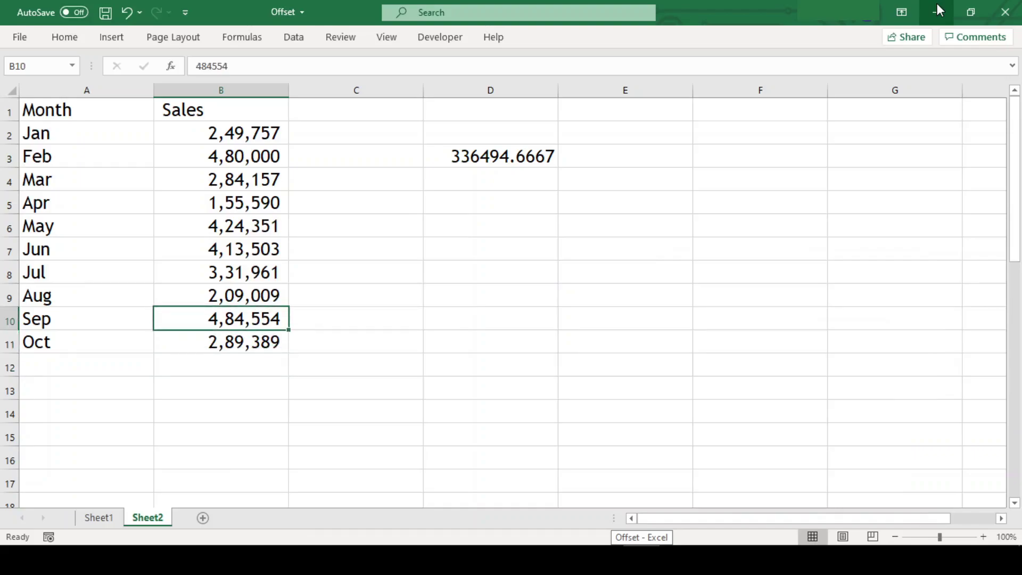
{"action": "key", "text": "Right"}
{"action": "key", "text": "Right"}
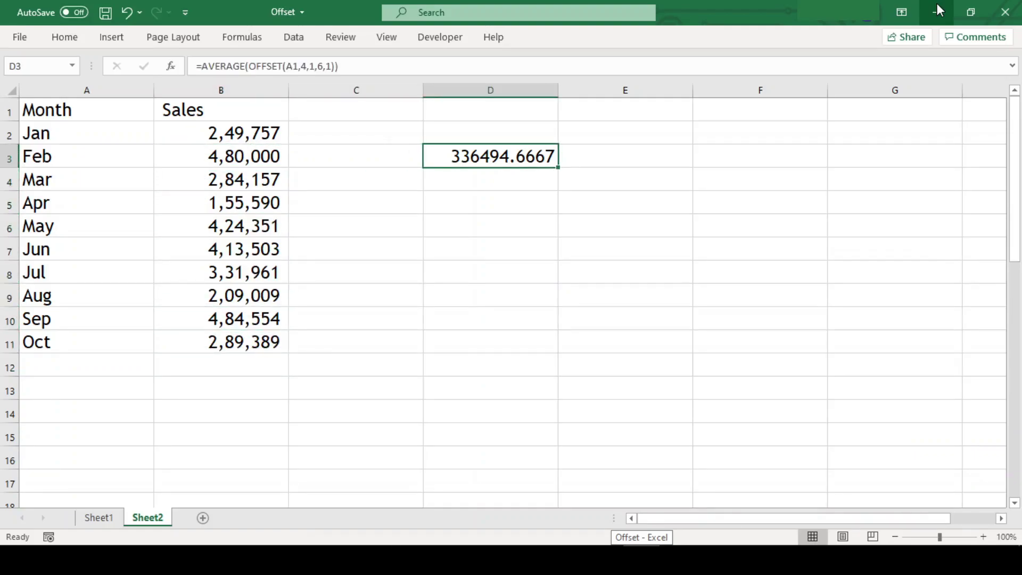
{"action": "key", "text": "F2"}
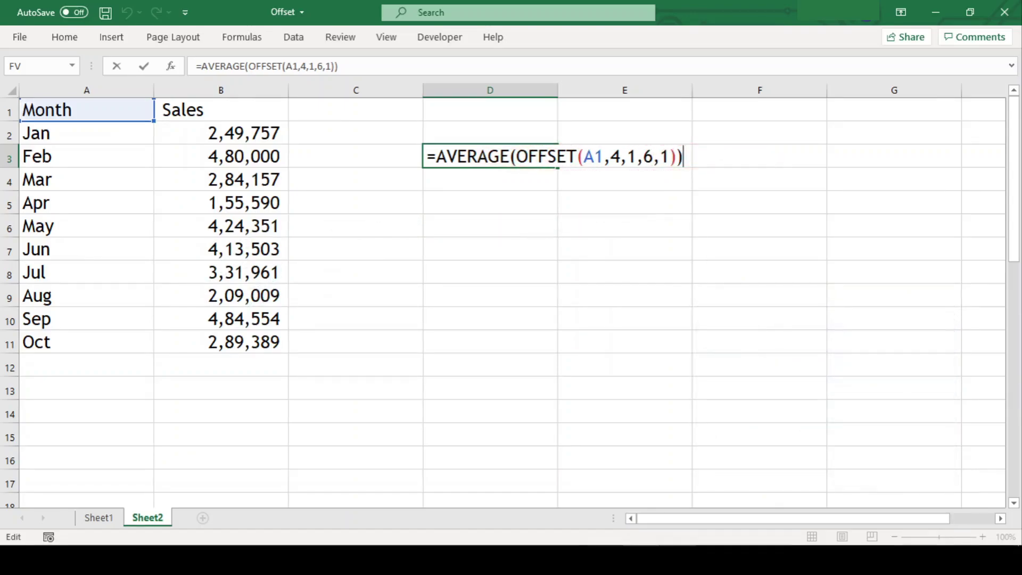
{"action": "key", "text": "Return"}
Enter =COUNTA(B1:B50) in cell D4 to count the filled cells in the Sales column.
{"action": "type", "text": "=count"}
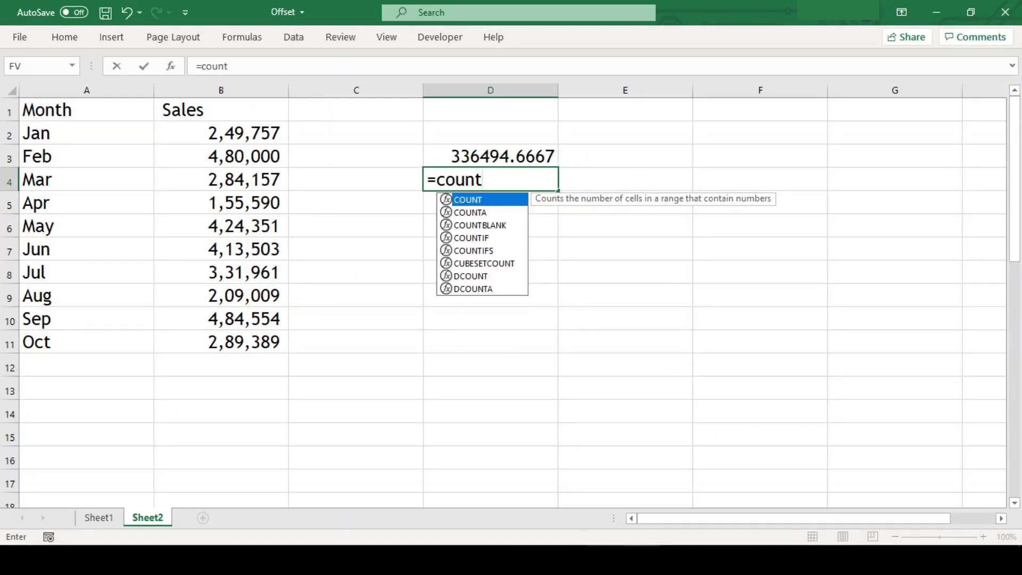
{"action": "type", "text": "A("}
{"action": "left_click", "coordinate": [229, 111]}
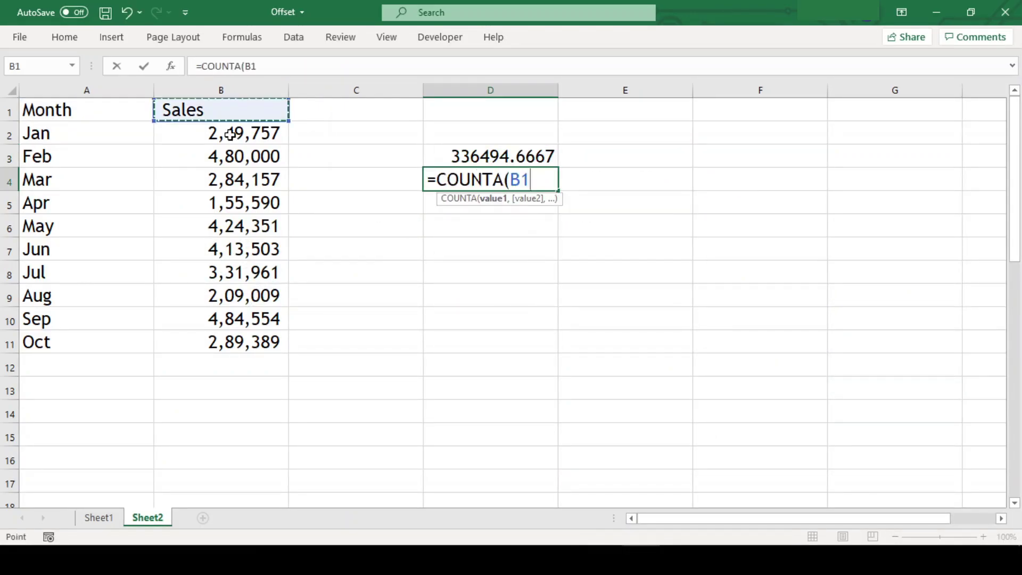
{"action": "key", "text": "shift+Down"}
{"action": "key", "text": "shift+Down"}
{"action": "key", "text": "shift+Down"}
{"action": "key", "text": "shift+Down"}
{"action": "key", "text": "shift+Down"}
{"action": "key", "text": "shift+Down"}
{"action": "key", "text": "shift+Down"}
{"action": "key", "text": "shift+Down"}
{"action": "key", "text": "shift+Down"}
{"action": "key", "text": "shift+Down"}
{"action": "key", "text": "shift+Down"}
{"action": "key", "text": "shift+Down"}
{"action": "key", "text": "shift+Down"}
{"action": "key", "text": "shift+Down"}
{"action": "key", "text": "shift+Down"}
{"action": "key", "text": "shift+Down"}
{"action": "key", "text": "shift+Down"}
{"action": "key", "text": "shift+Down"}
{"action": "key", "text": "shift+Down"}
{"action": "key", "text": "shift+Down"}
{"action": "key", "text": "shift+Down"}
{"action": "key", "text": "Return"}
{"action": "key", "text": "Up"}
{"action": "key", "text": "Up"}
{"action": "key", "text": "Up"}
{"action": "key", "text": "Up"}
{"action": "key", "text": "Down"}
{"action": "key", "text": "Down"}
{"action": "key", "text": "Down"}
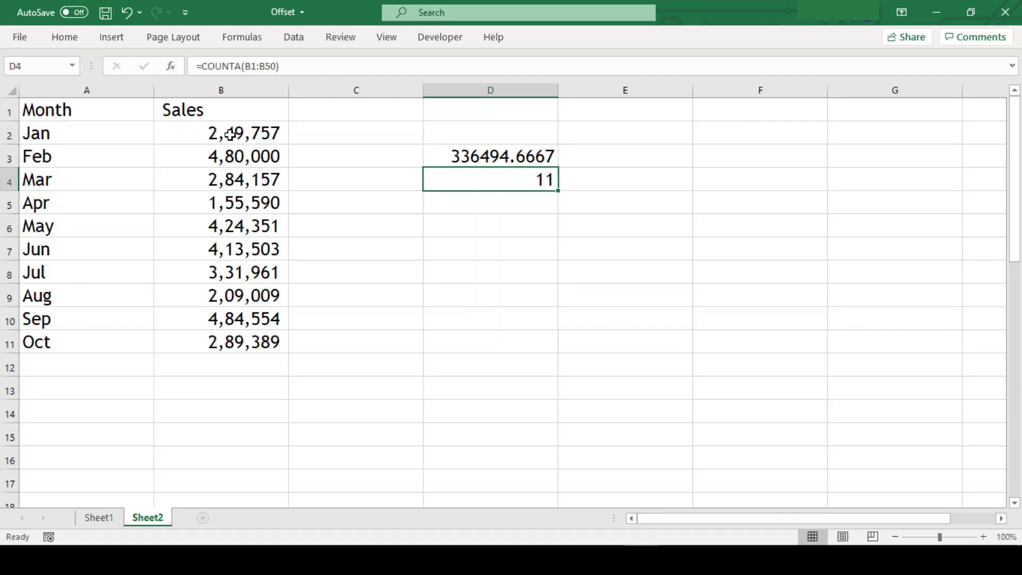
Subtract 6 from the COUNTA formula in cell D4, making it =COUNTA(B1:B50)-6.
{"action": "key", "text": "F2"}
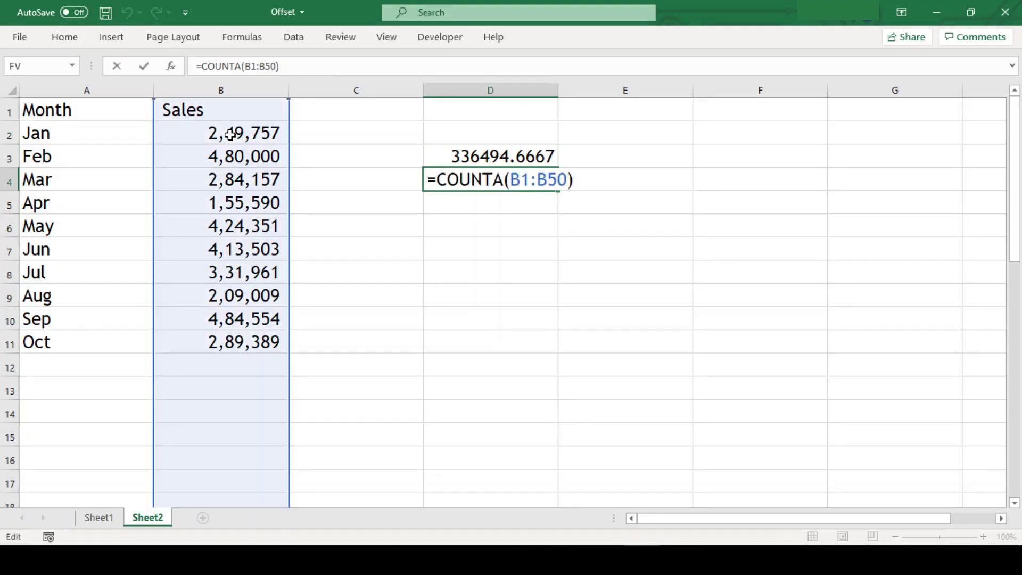
{"action": "type", "text": "-6"}
{"action": "key", "text": "Return"}
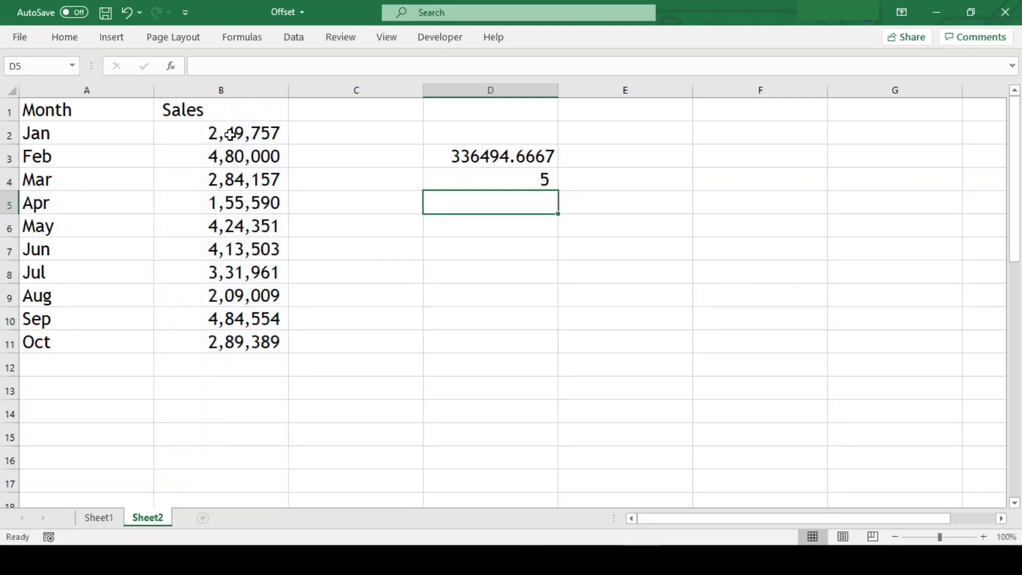
Copy the expression COUNTA(B1:B50)-6 without its equals sign from the formula in cell D4.
{"action": "key", "text": "Up"}
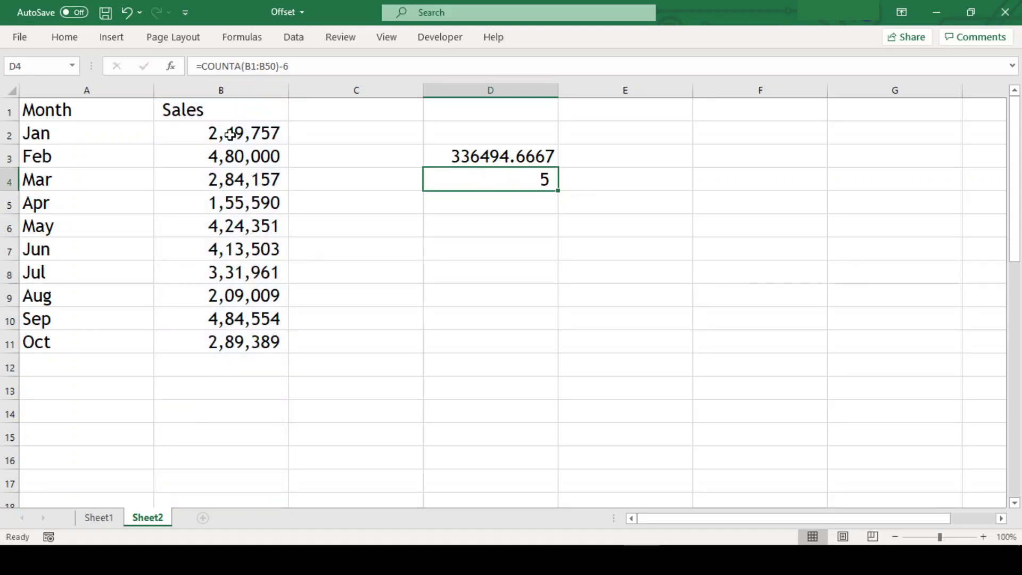
{"action": "key", "text": "F2"}
{"action": "key", "text": "shift+Left"}
{"action": "key", "text": "shift+Left"}
{"action": "key", "text": "shift+Left"}
{"action": "key", "text": "shift+Left"}
{"action": "key", "text": "shift+Left"}
{"action": "key", "text": "shift+Left"}
{"action": "key", "text": "shift+Left"}
{"action": "key", "text": "shift+Left"}
{"action": "key", "text": "shift+Left"}
{"action": "key", "text": "shift+Left"}
{"action": "key", "text": "shift+Left"}
{"action": "key", "text": "shift+Left"}
{"action": "key", "text": "shift+Left"}
{"action": "key", "text": "shift+Left"}
{"action": "key", "text": "shift+Left"}
{"action": "key", "text": "shift+Left"}
{"action": "key", "text": "ctrl+c"}
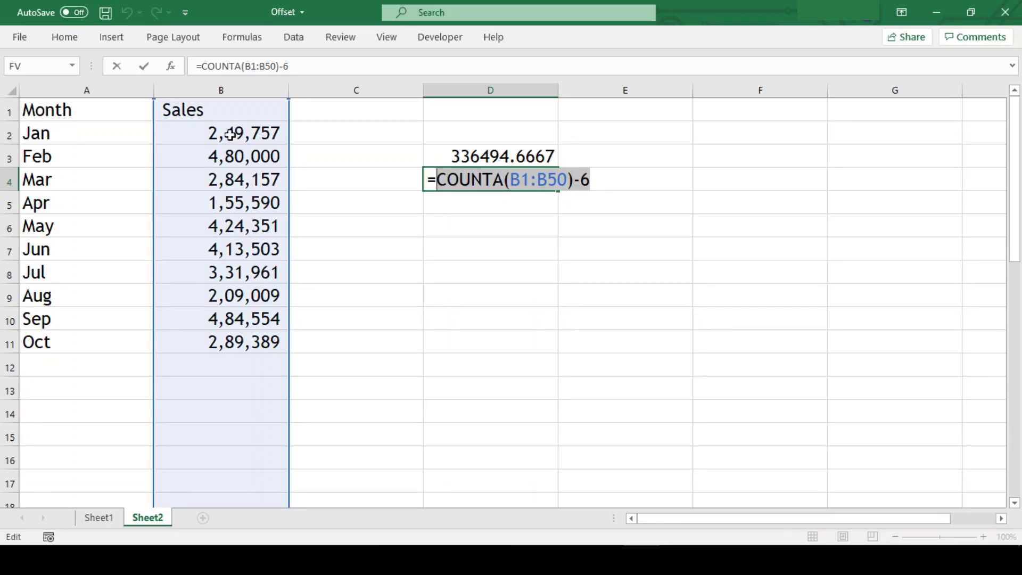
{"action": "key", "text": "Escape"}
Replace the OFFSET rows argument in cell D3 with the copied COUNTA(B1:B50)-6 expression and clear the helper formula in D4.
{"action": "key", "text": "Up"}
{"action": "key", "text": "F2"}
{"action": "key", "text": "Left"}
{"action": "key", "text": "Left"}
{"action": "key", "text": "Left"}
{"action": "key", "text": "Left"}
{"action": "key", "text": "Left"}
{"action": "key", "text": "Left"}
{"action": "key", "text": "Left"}
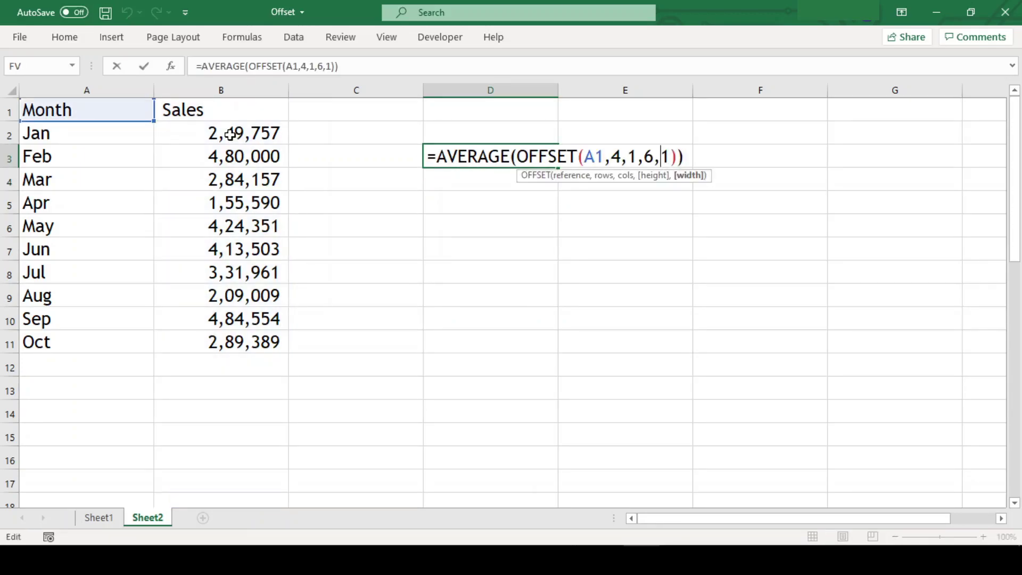
{"action": "key", "text": "Left"}
{"action": "key", "text": "shift+Left"}
{"action": "key", "text": "ctrl+v"}
{"action": "key", "text": "Return"}
{"action": "key", "text": "Delete"}
Add a November row with Nov in A12 and sales of 129739 in B12.
{"action": "key", "text": "Left"}
{"action": "key", "text": "Left"}
{"action": "key", "text": "Left"}
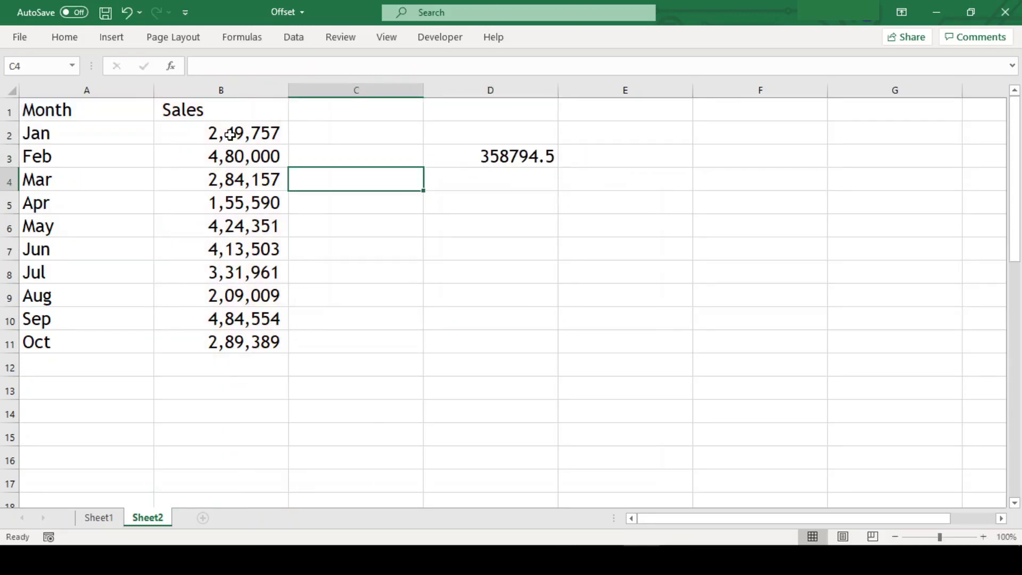
{"action": "key", "text": "Down"}
{"action": "key", "text": "Down"}
{"action": "key", "text": "Down"}
{"action": "key", "text": "Down"}
{"action": "key", "text": "Down"}
{"action": "key", "text": "Down"}
{"action": "key", "text": "Down"}
{"action": "key", "text": "Down"}
{"action": "type", "text": "Nov"}
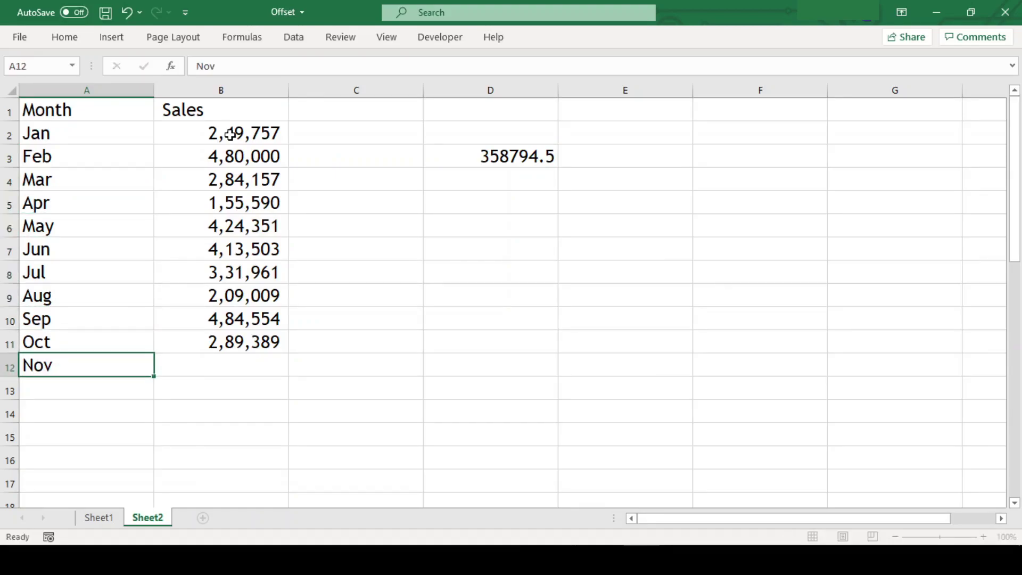
{"action": "key", "text": "Tab"}
{"action": "type", "text": "129739"}
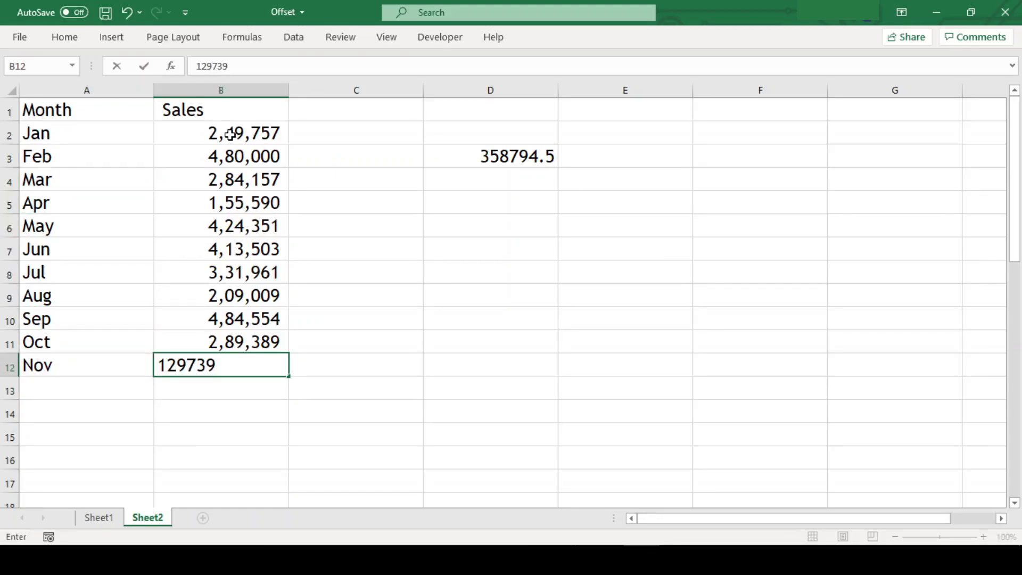
{"action": "key", "text": "Return"}
Add a December row with Dec in A13 and sales of 2379495 in B13.
{"action": "key", "text": "Left"}
{"action": "type", "text": "Dec"}
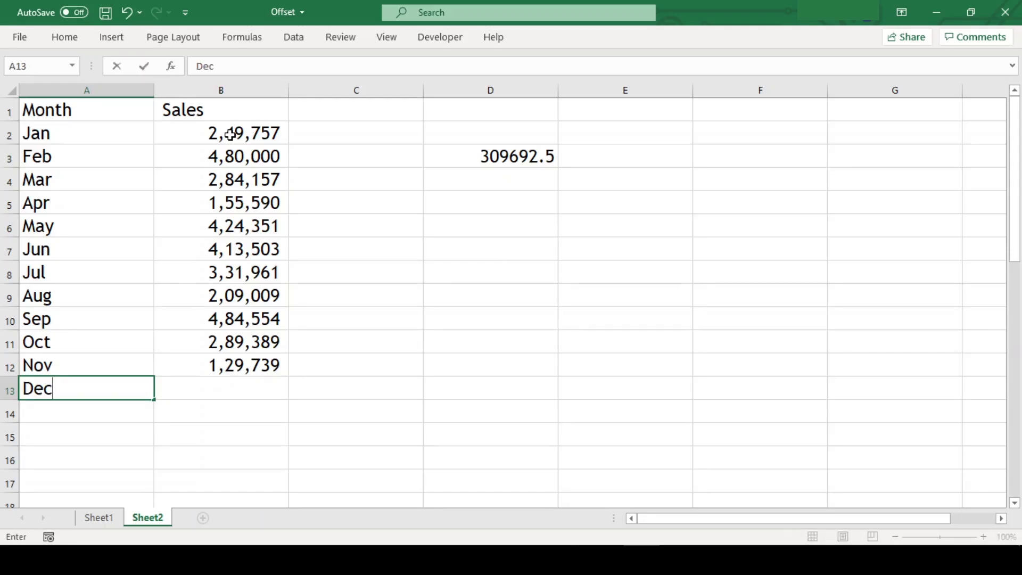
{"action": "key", "text": "Tab"}
{"action": "type", "text": "2379495"}
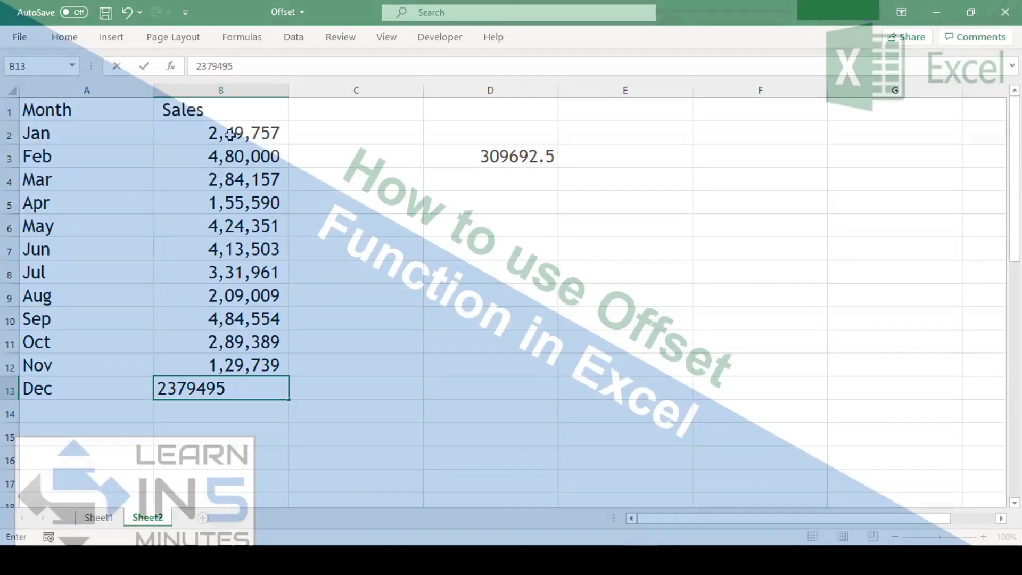